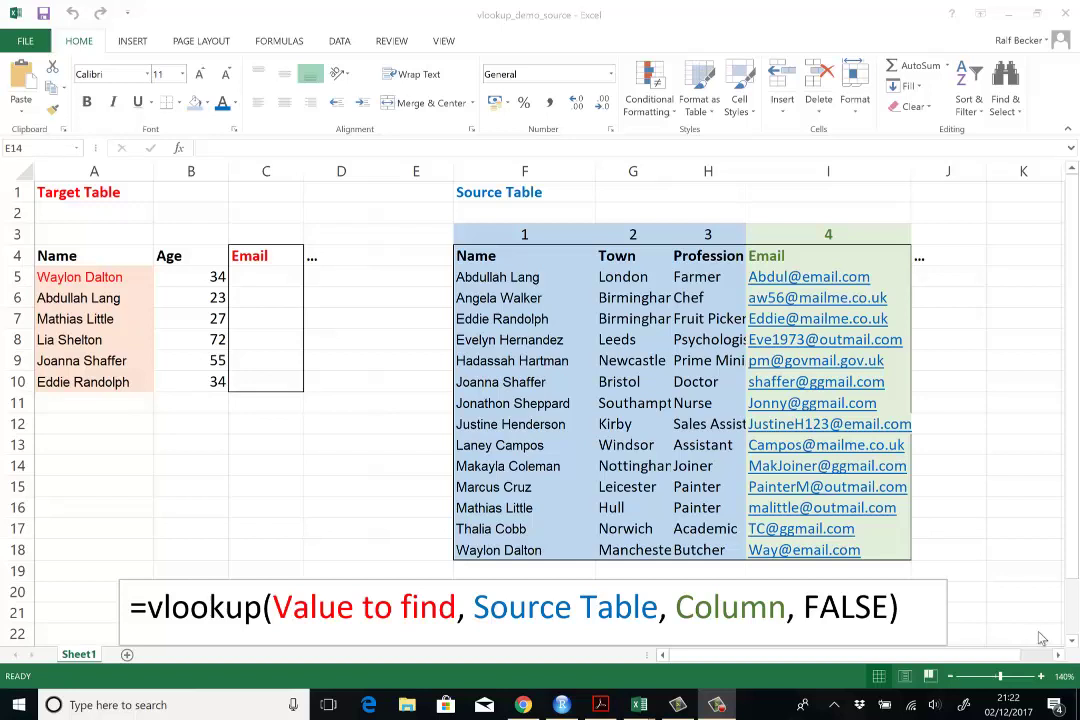
Step: Highlight the Target Table, its empty Email column, and the Target Table title in A1
click(236, 464)
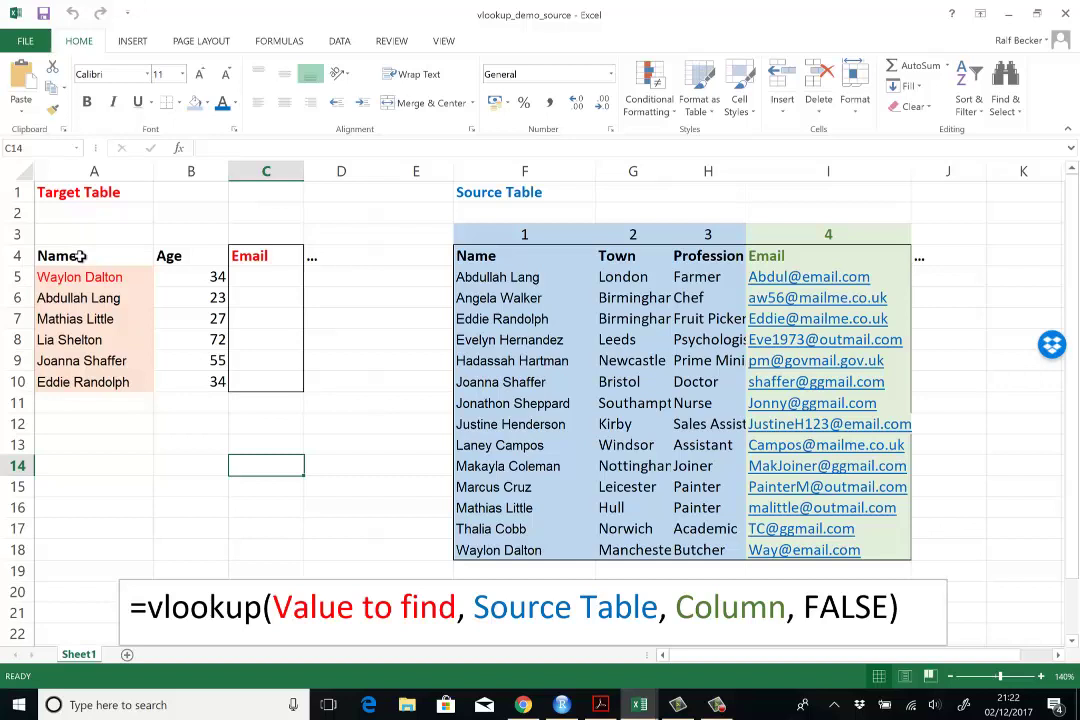
drag(80, 256, 292, 383)
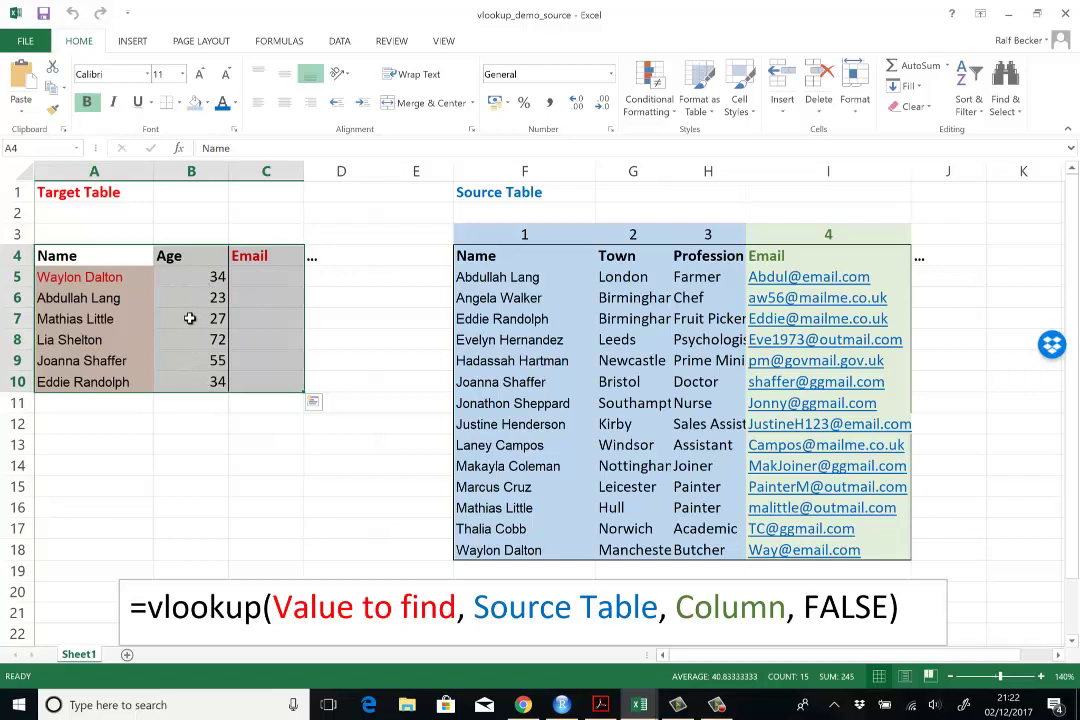
click(205, 470)
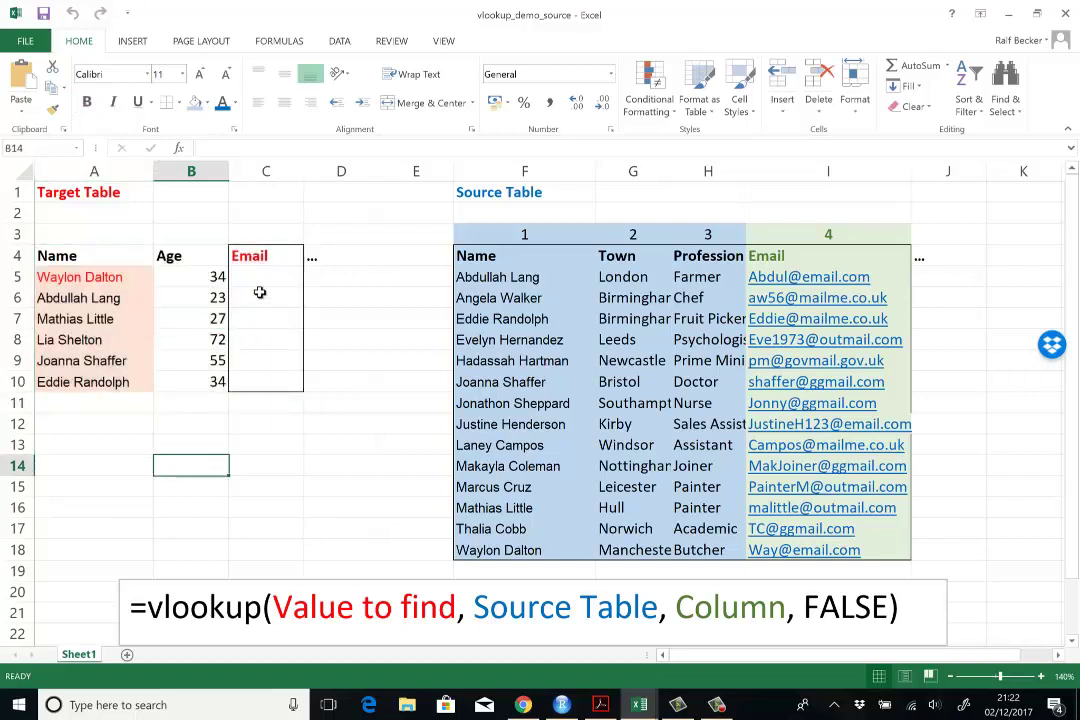
drag(253, 256, 245, 385)
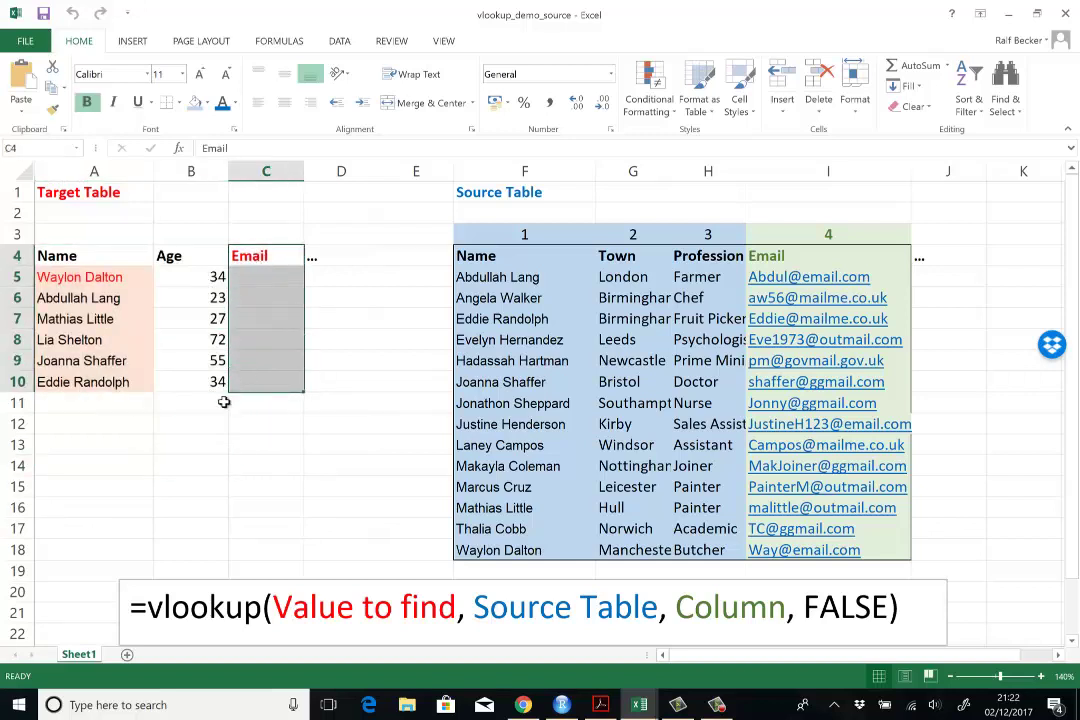
click(88, 191)
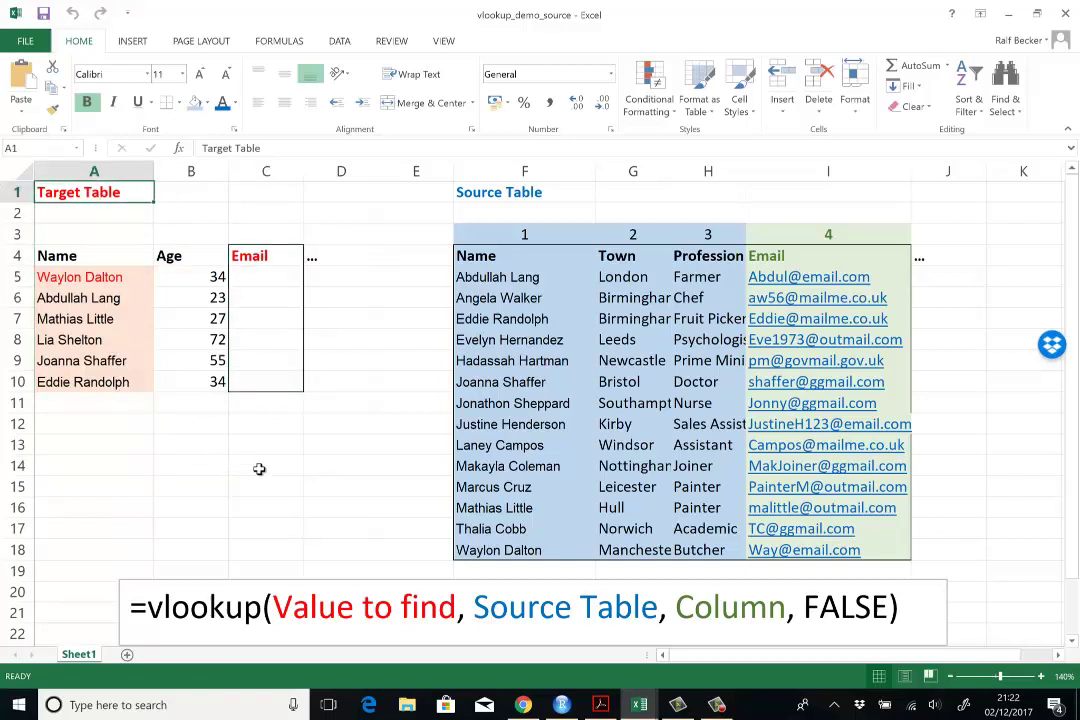
click(313, 482)
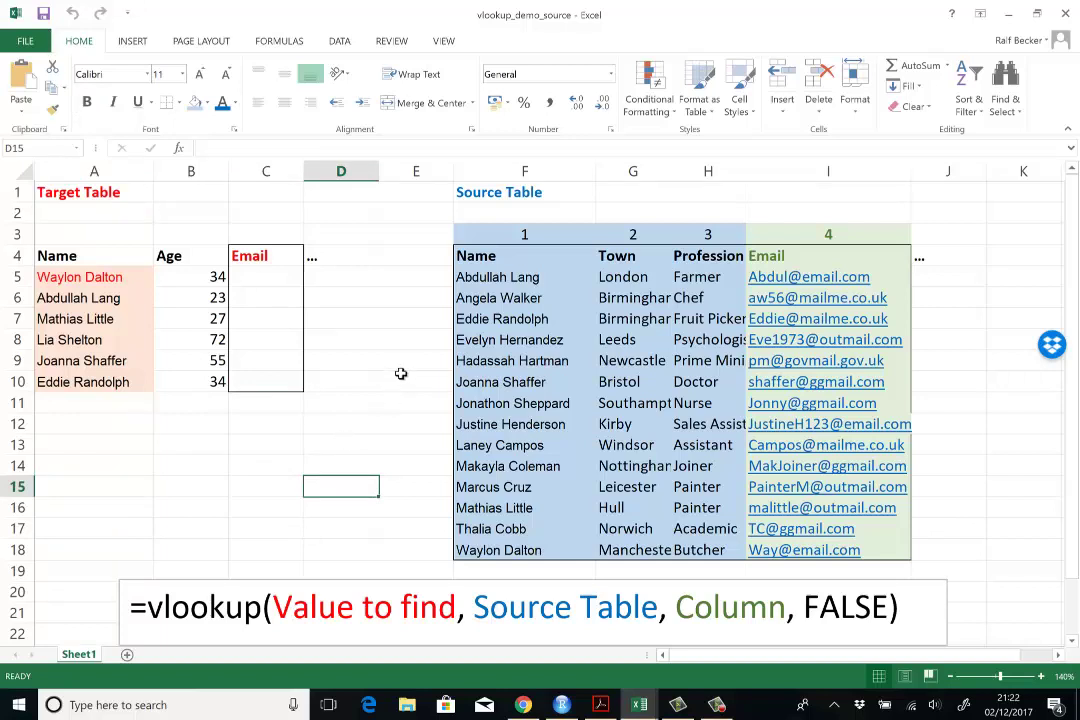
click(491, 186)
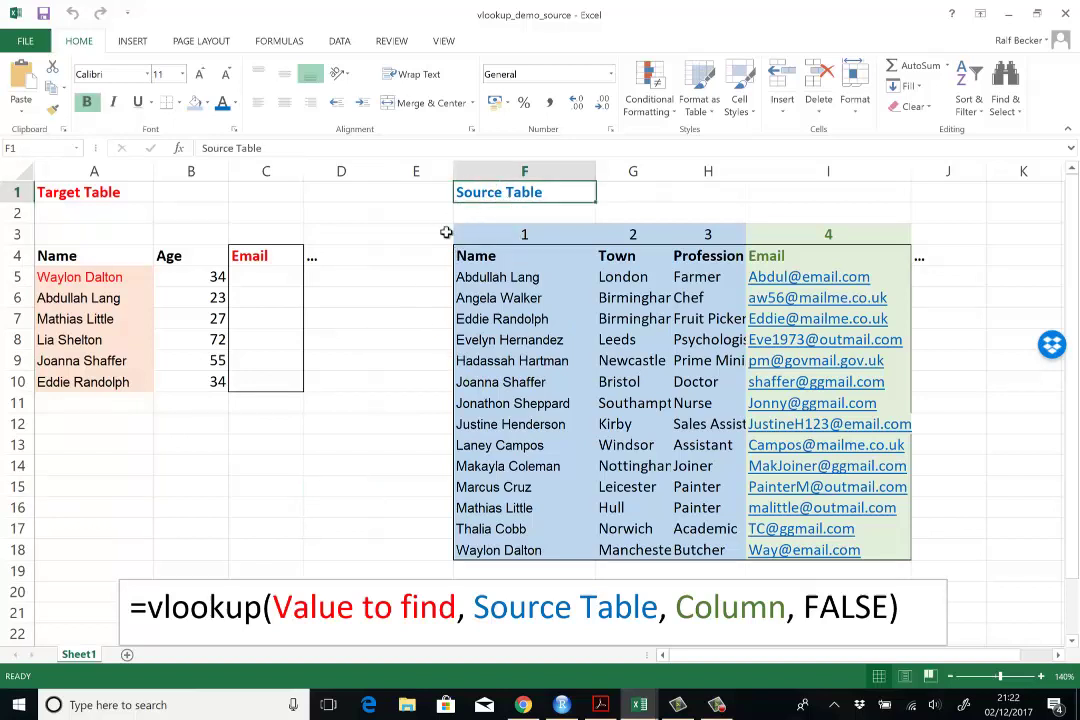
click(393, 292)
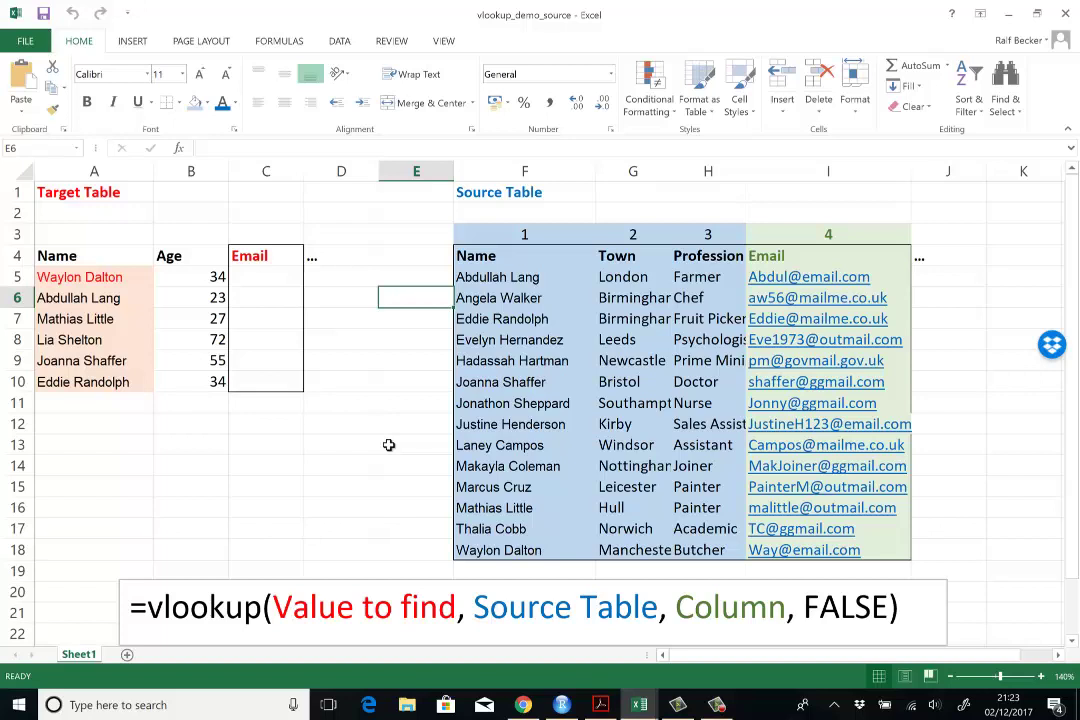
click(389, 445)
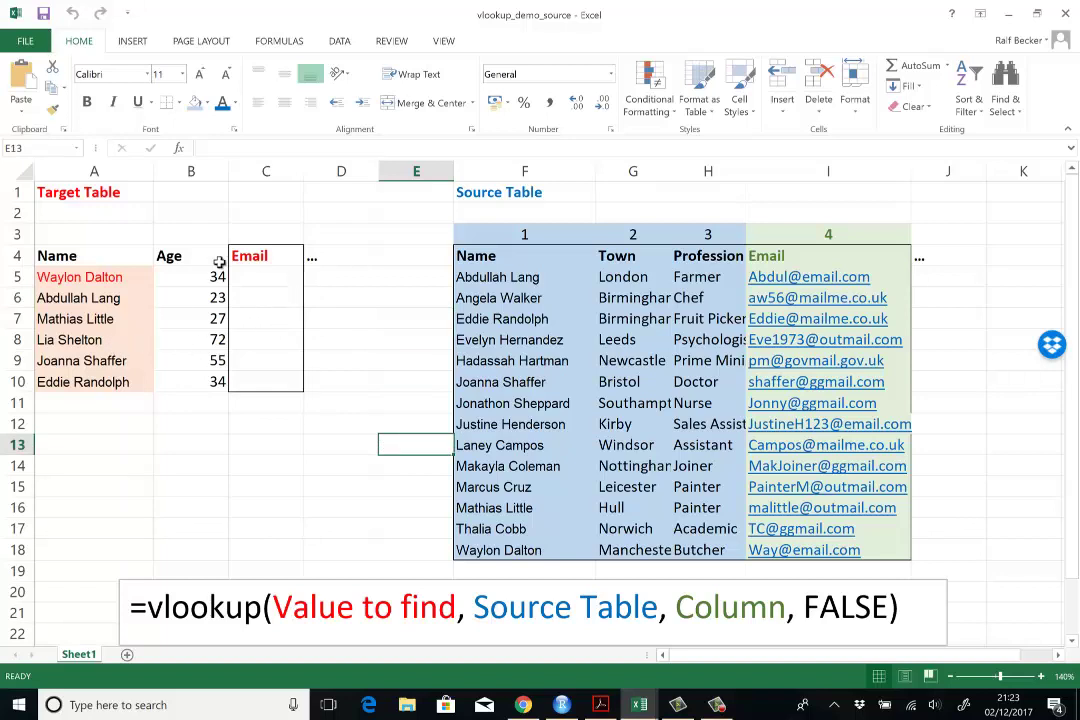
click(73, 281)
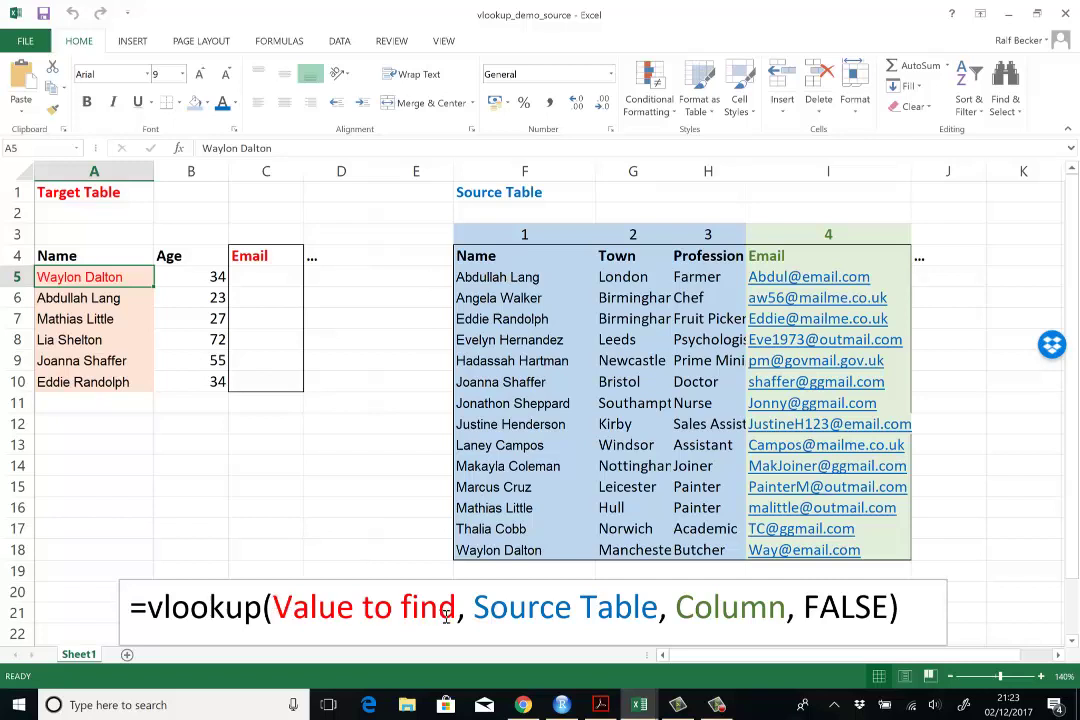
Step: Highlight the Source Table, Column and FALSE arguments in the VLOOKUP syntax note
click(503, 607)
drag(503, 607, 645, 608)
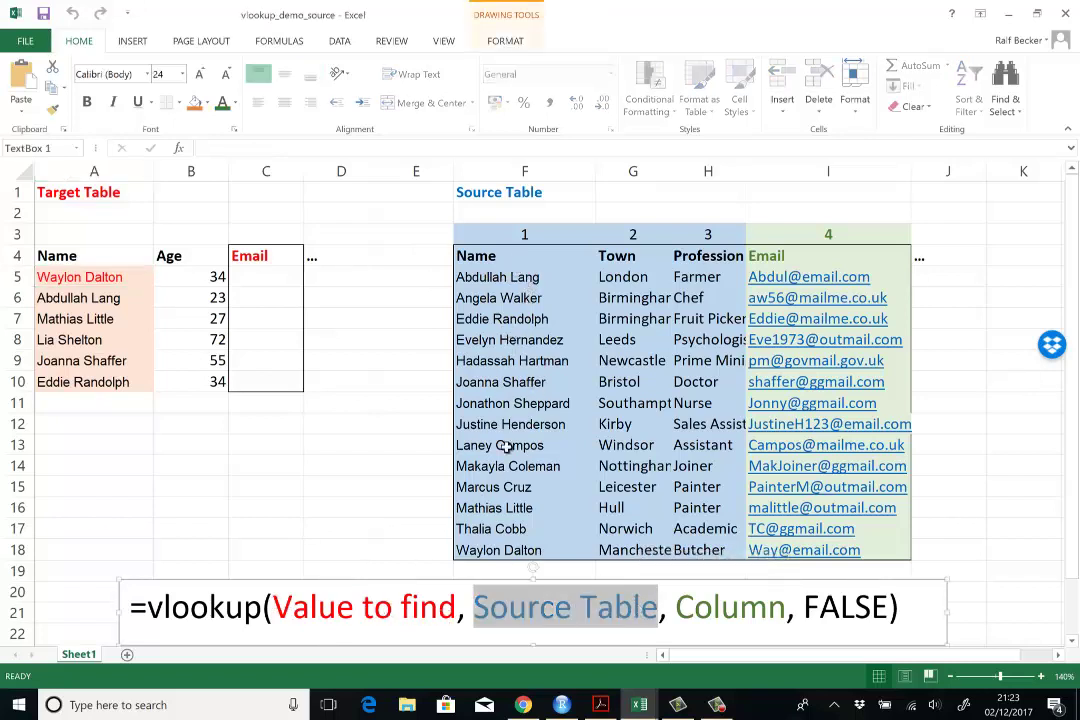
click(482, 552)
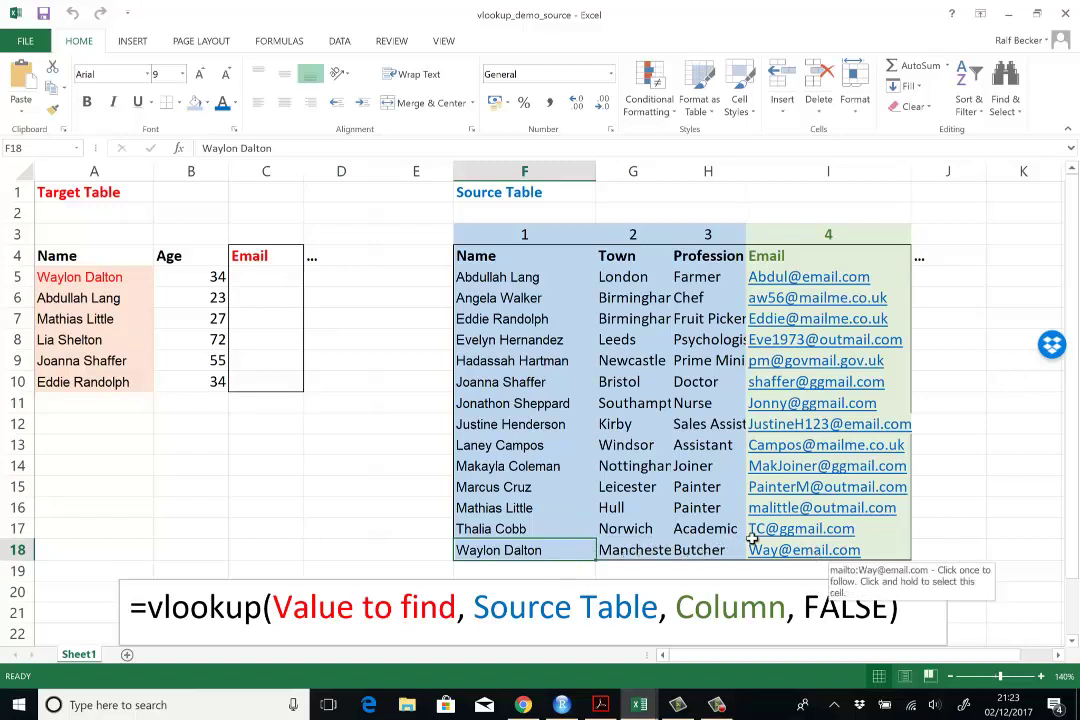
click(719, 614)
double_click(719, 614)
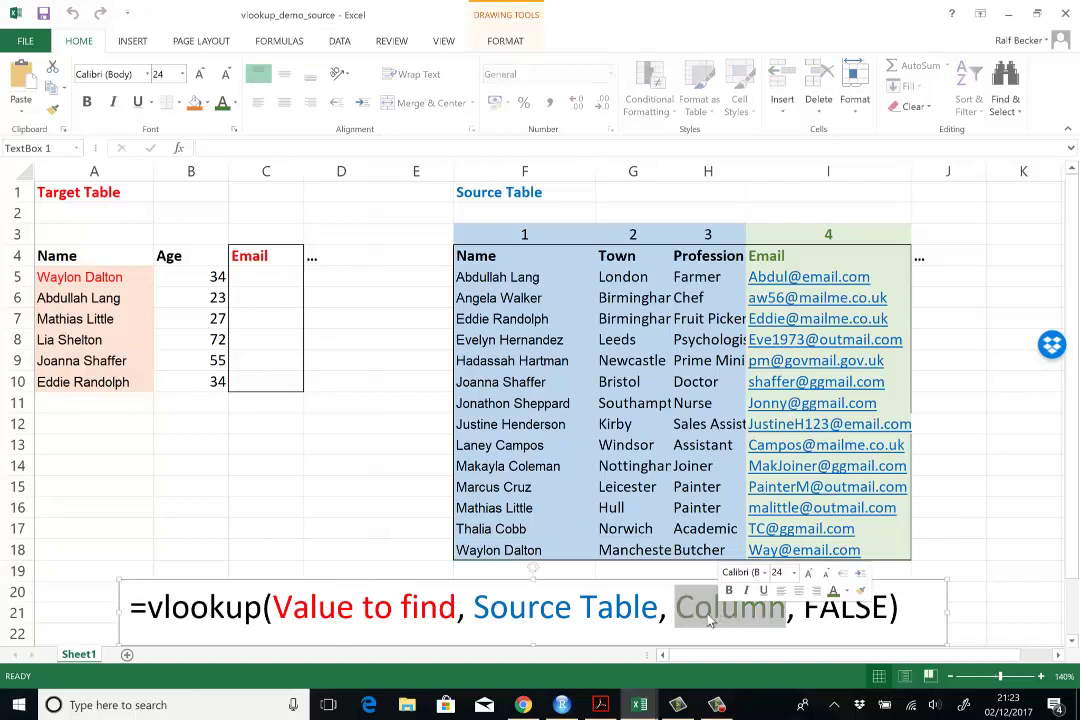
click(656, 605)
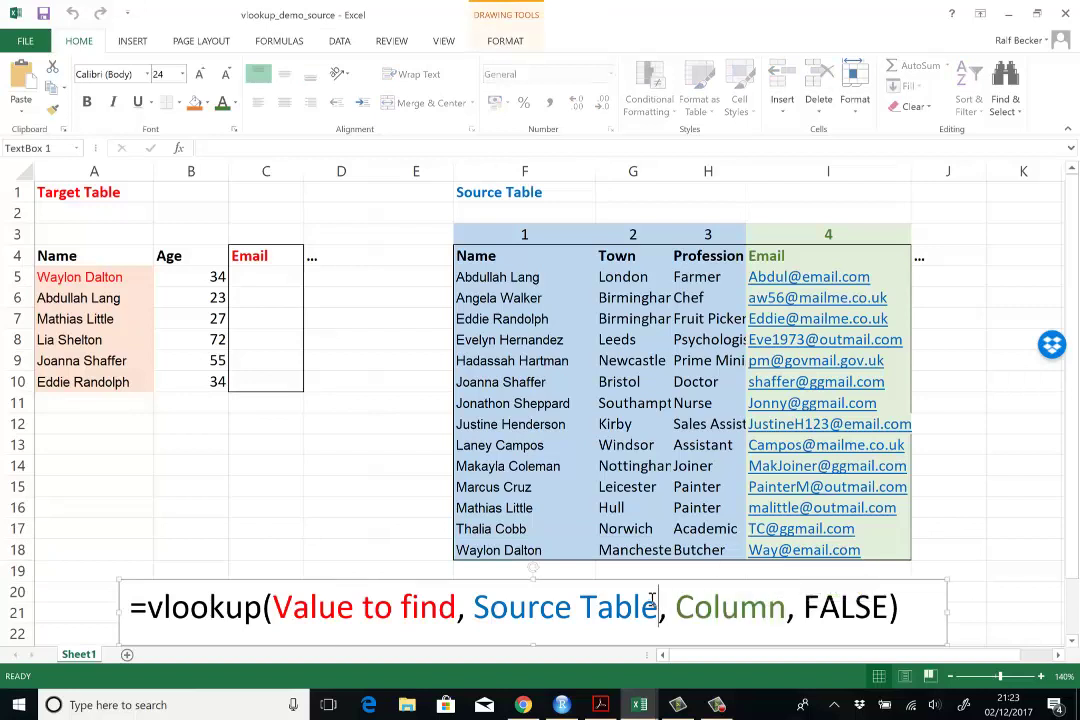
click(801, 614)
key(shift+Right)
key(shift+Right)
key(shift+Right)
key(shift+Right)
key(shift+Right)
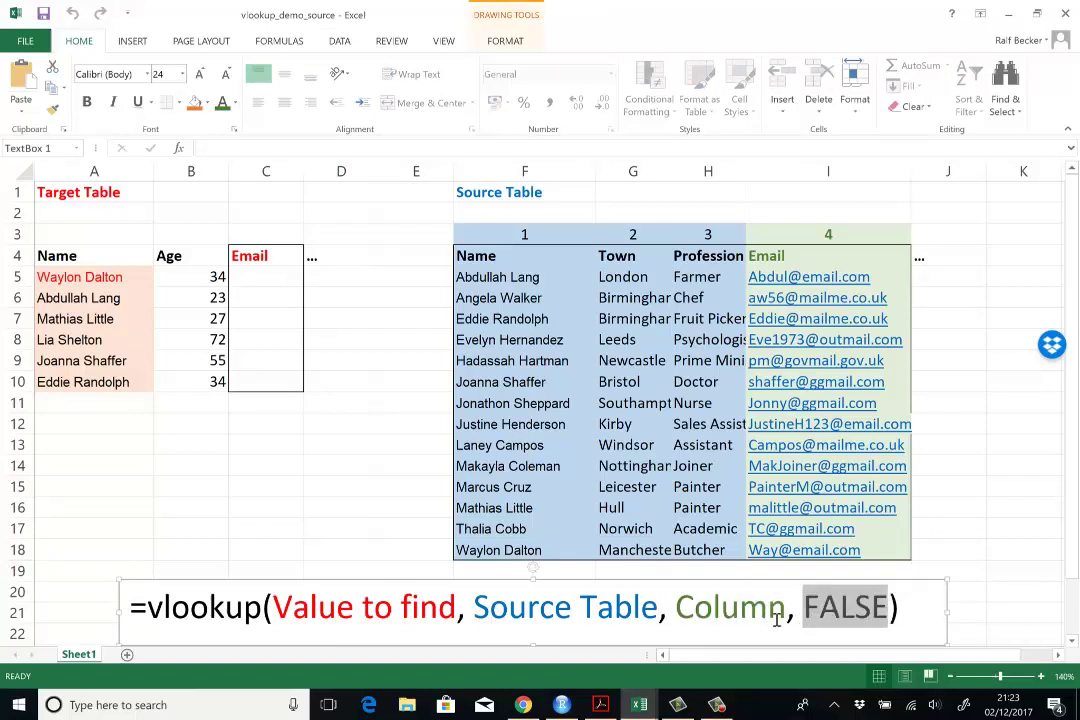
click(244, 487)
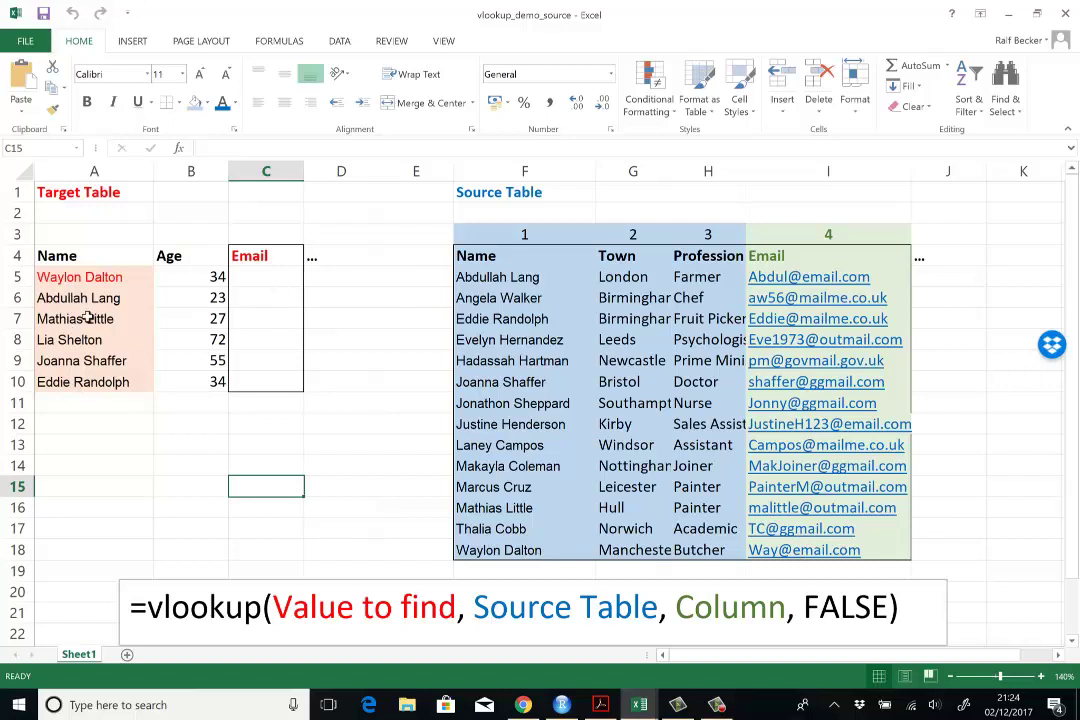
click(257, 455)
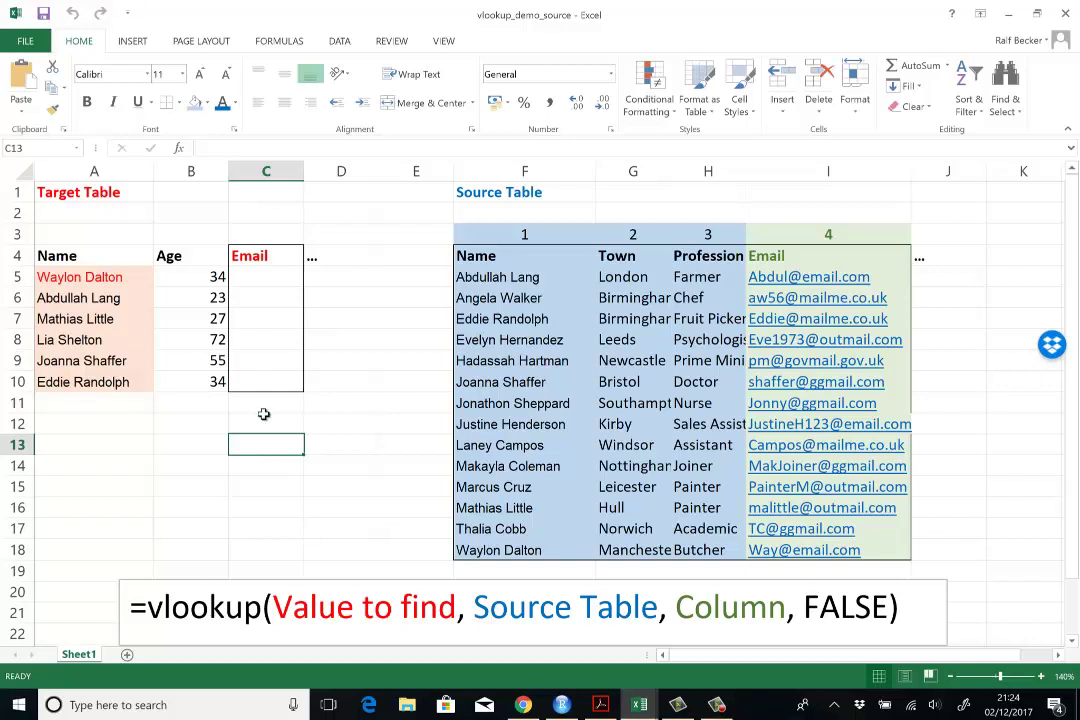
click(280, 276)
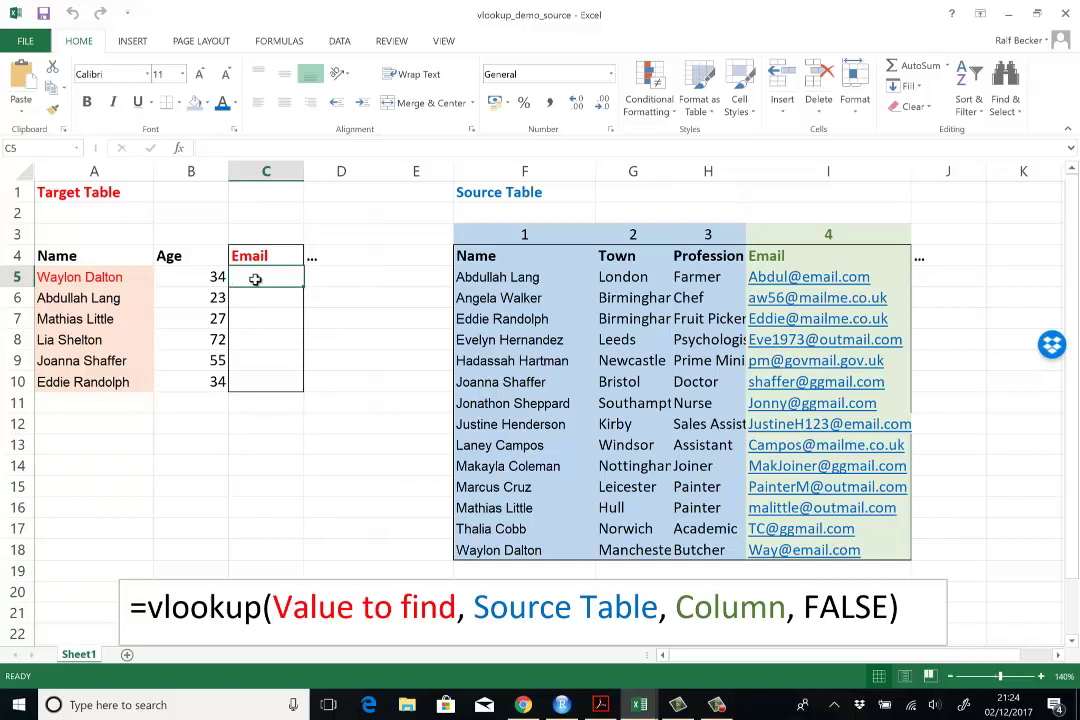
text(=)
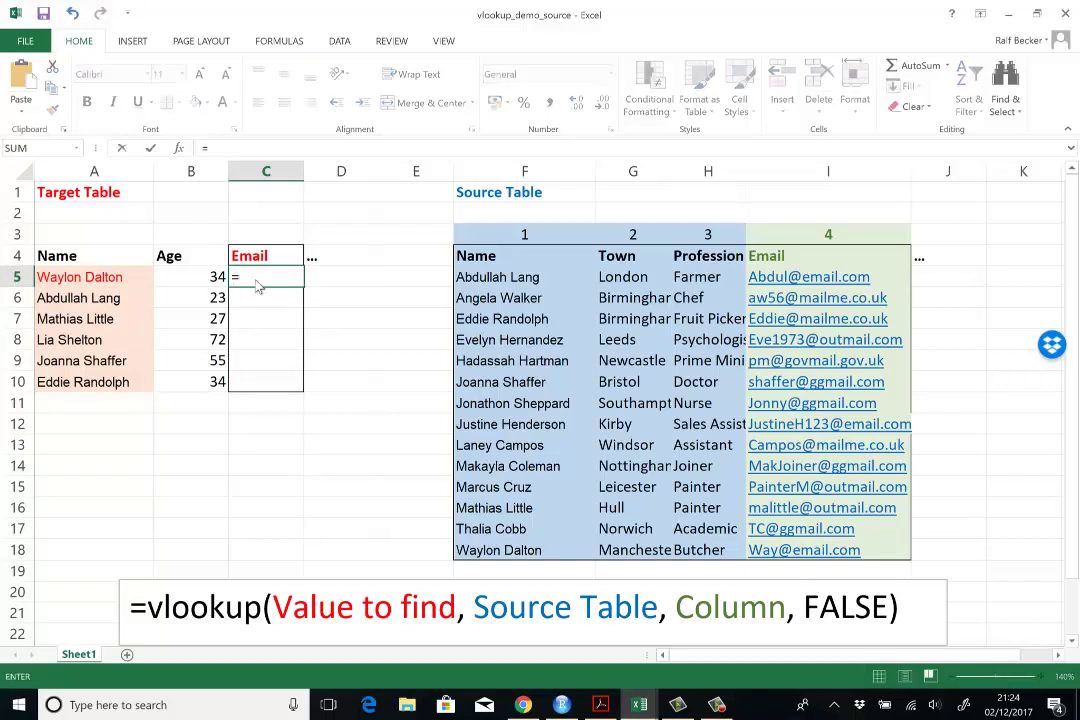
text(vlookup)
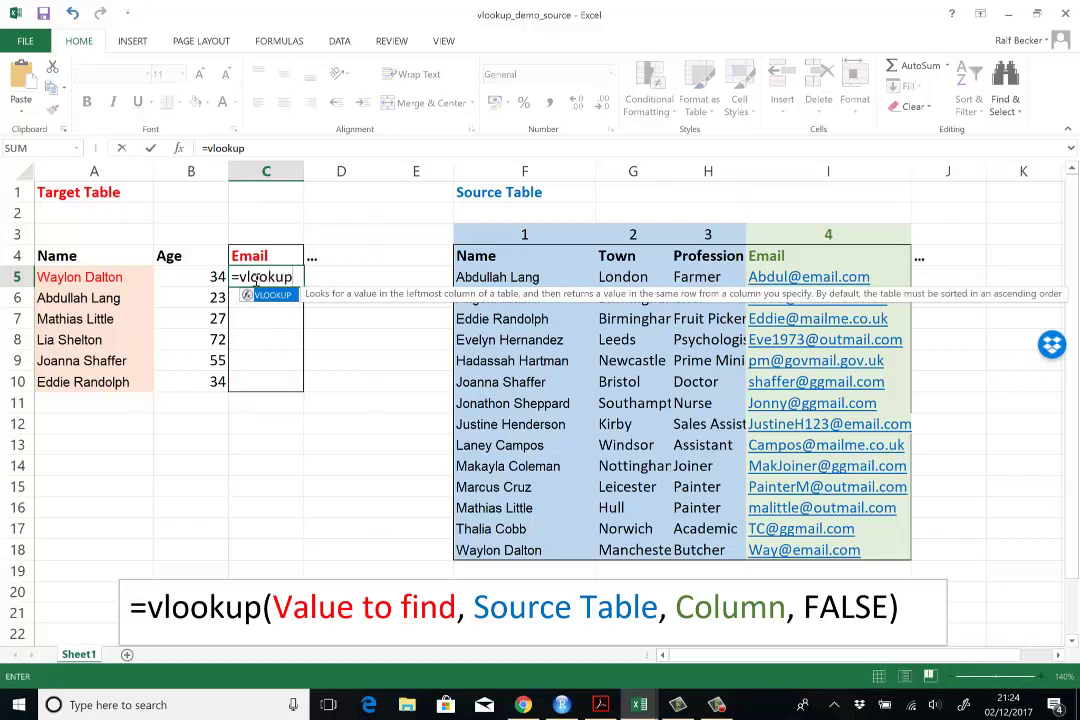
text(()
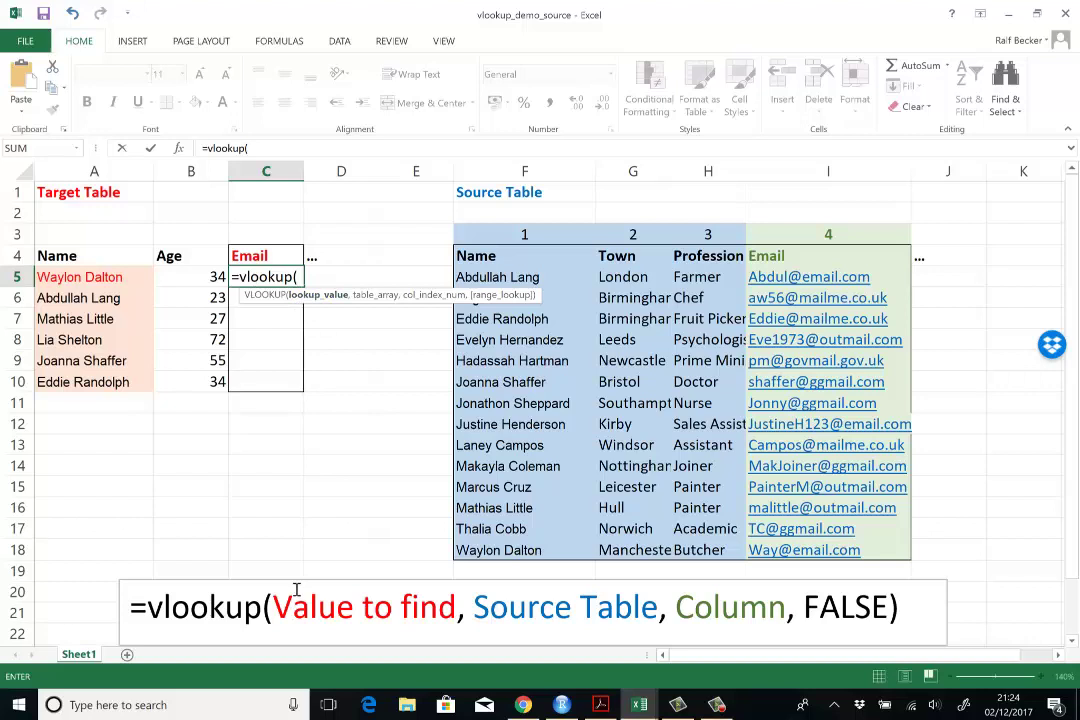
click(95, 278)
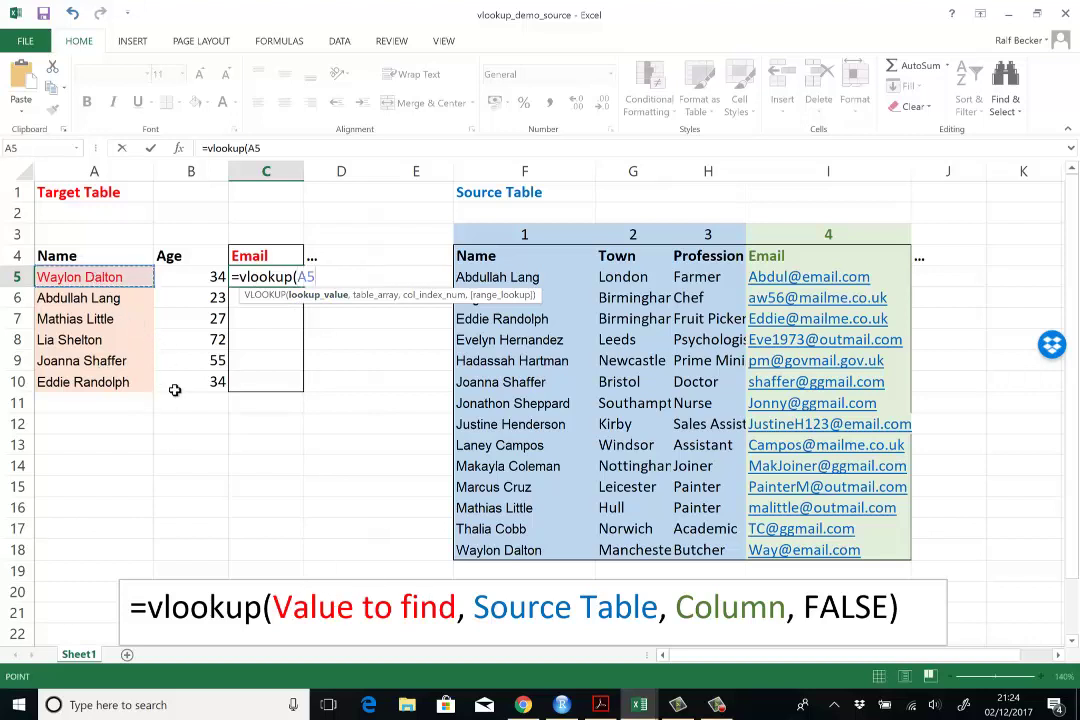
text(,)
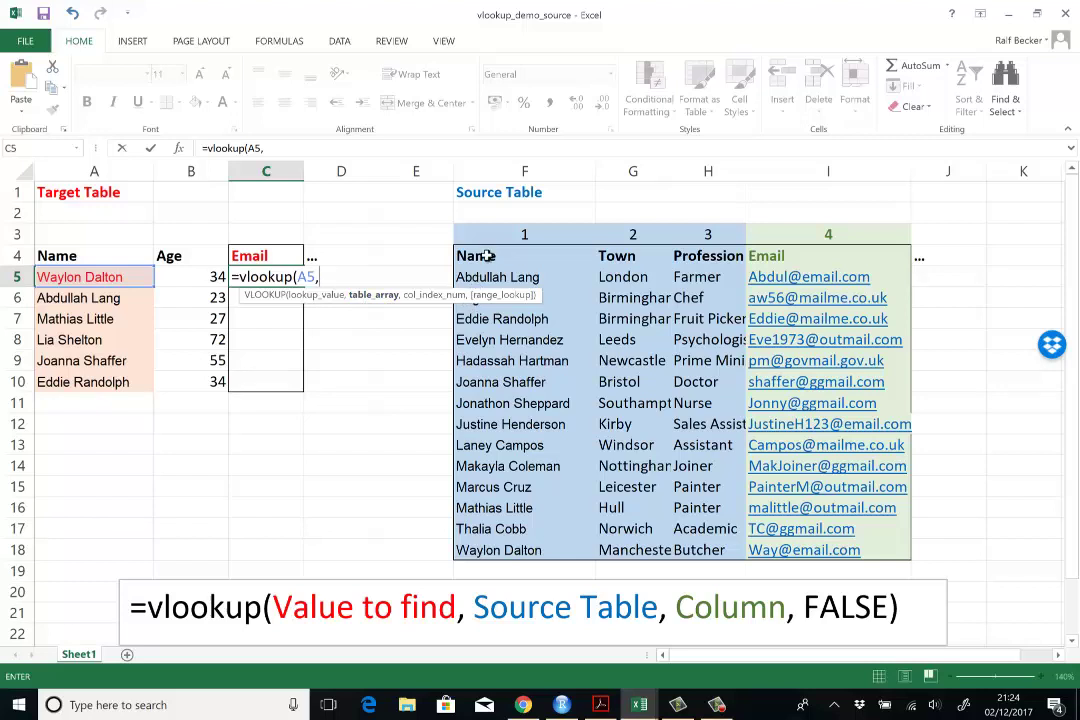
drag(488, 256, 863, 550)
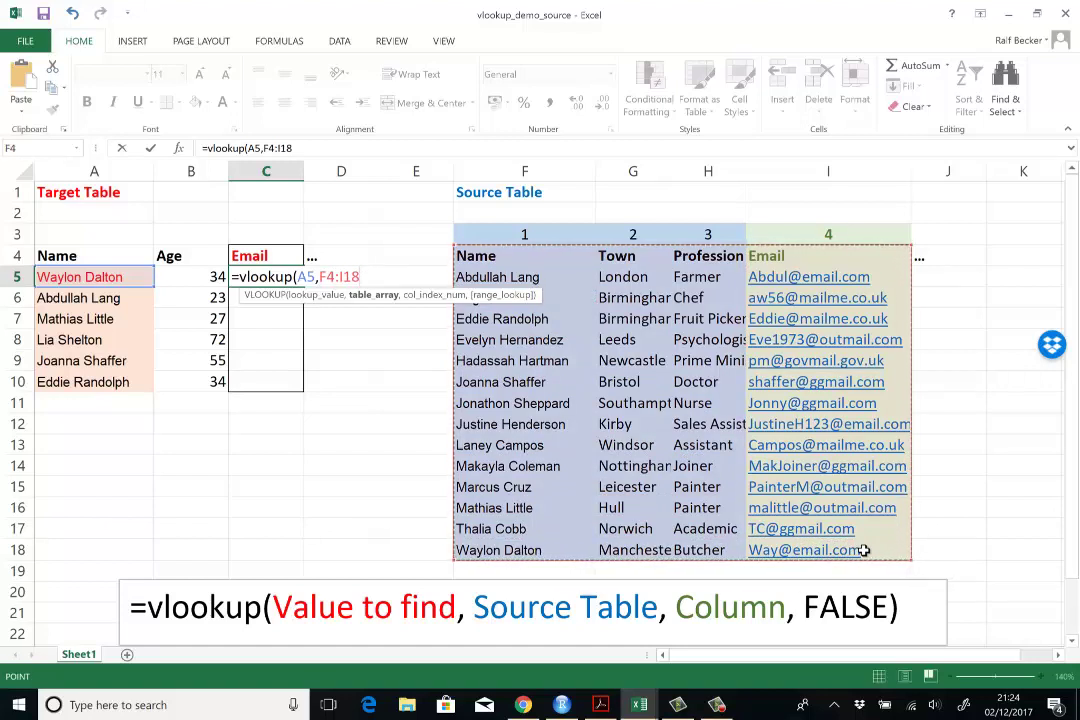
text(,)
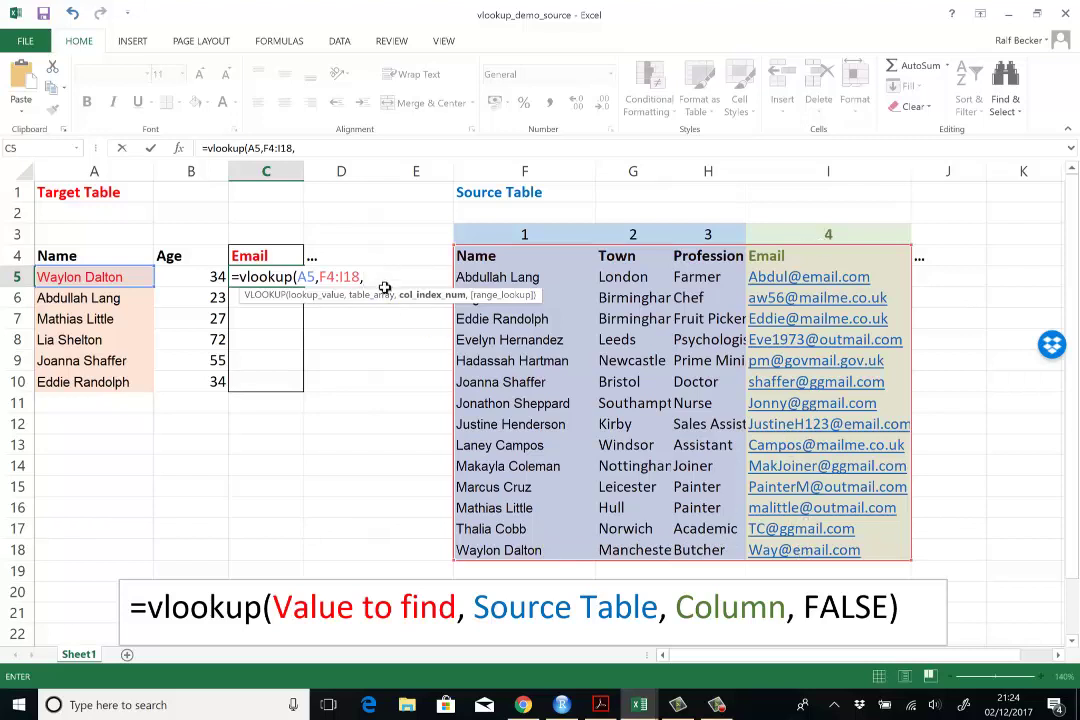
text(4,)
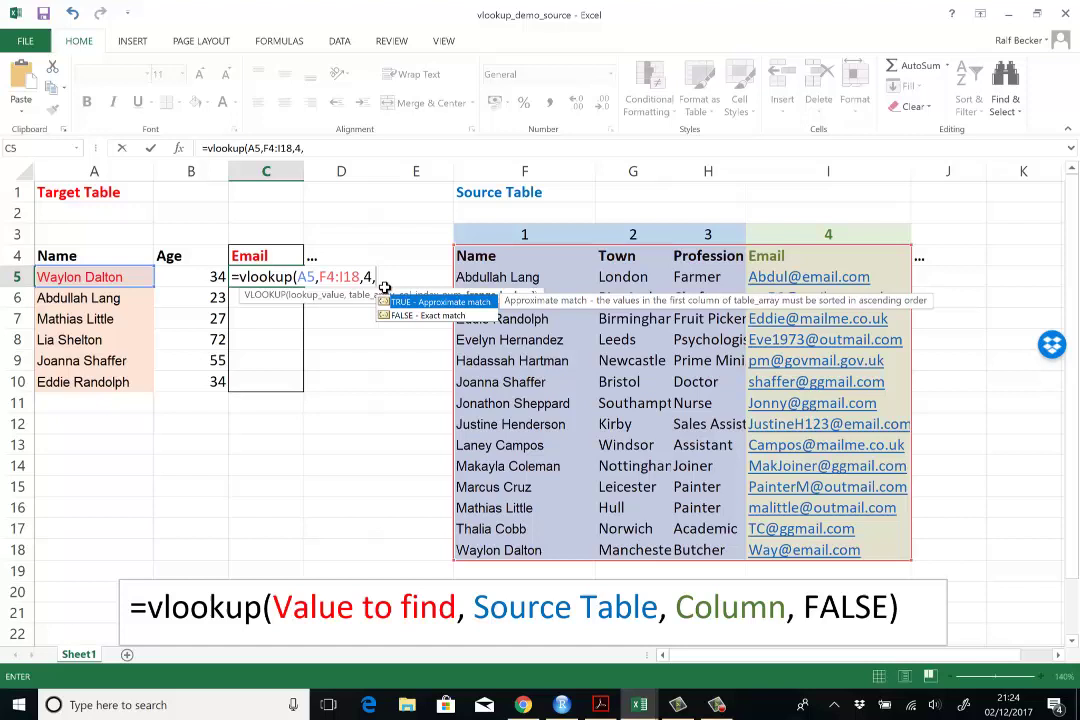
text(FALSE)
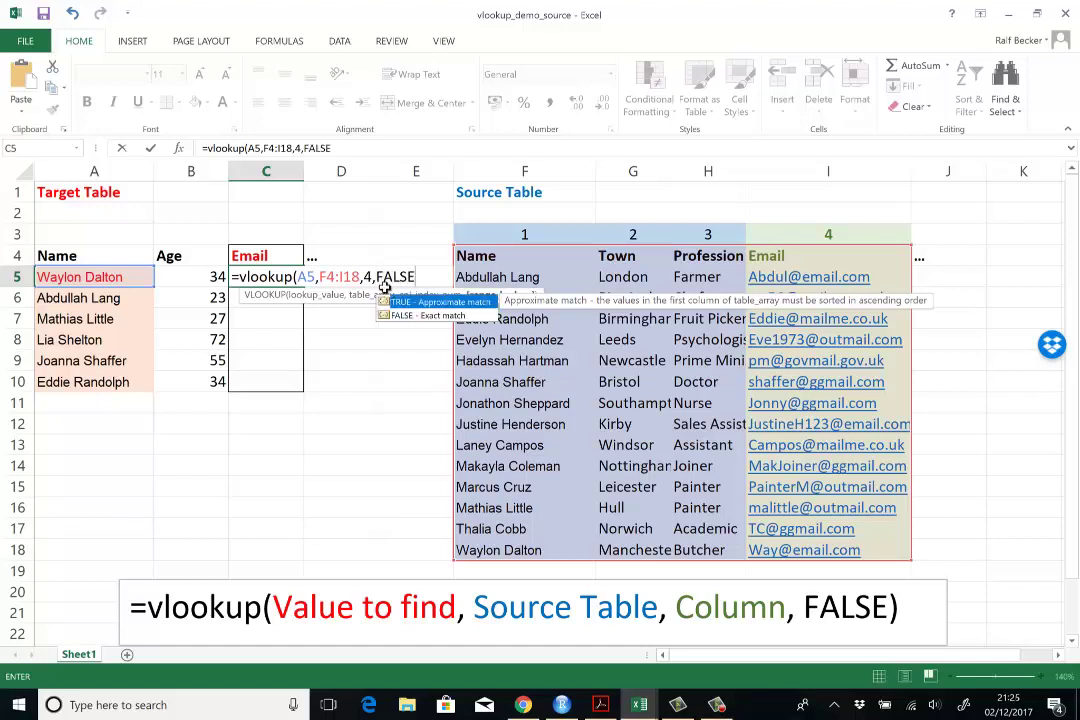
text())
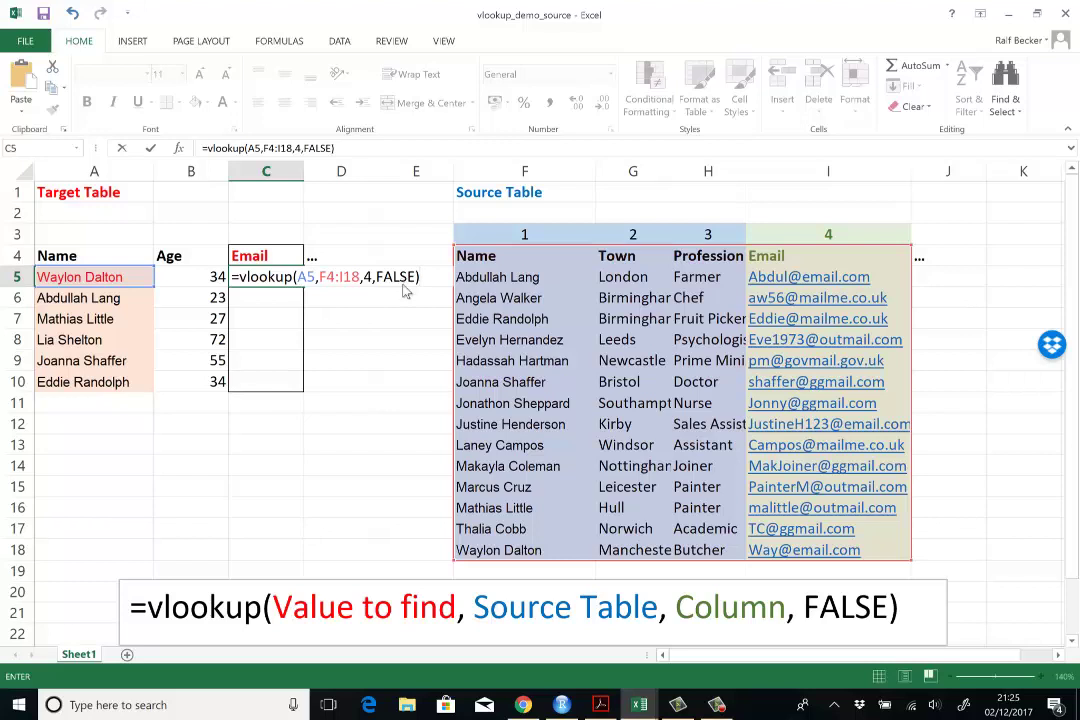
key(Return)
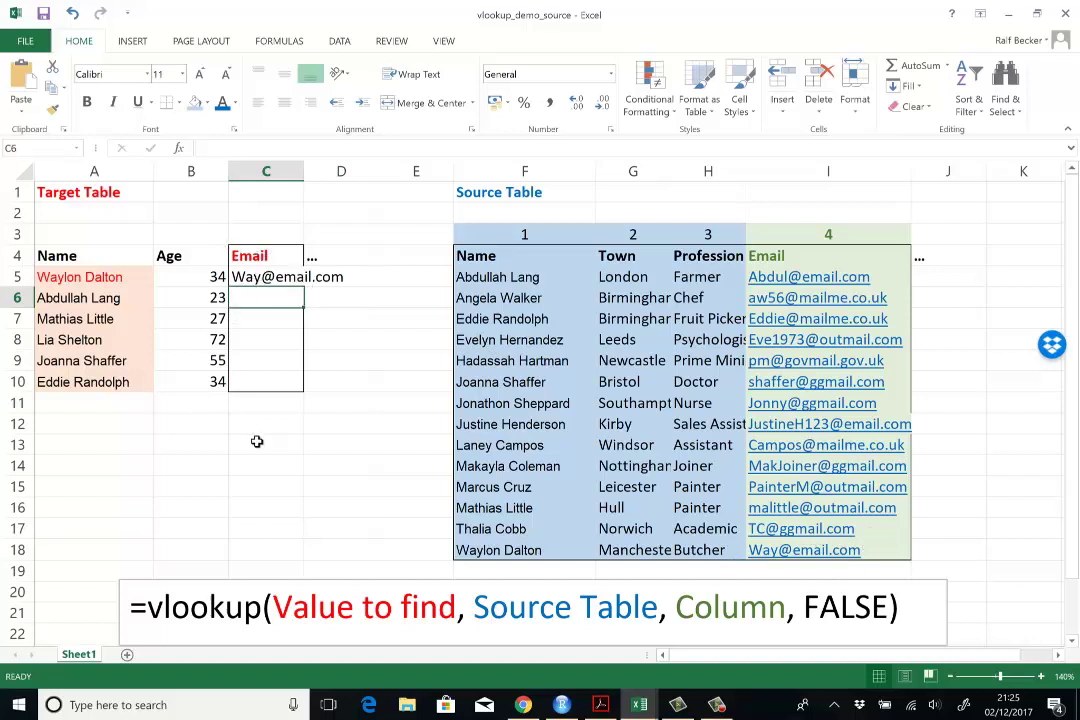
Step: Copy C5's lookup formula down to C10, then clear the copied results again
click(270, 277)
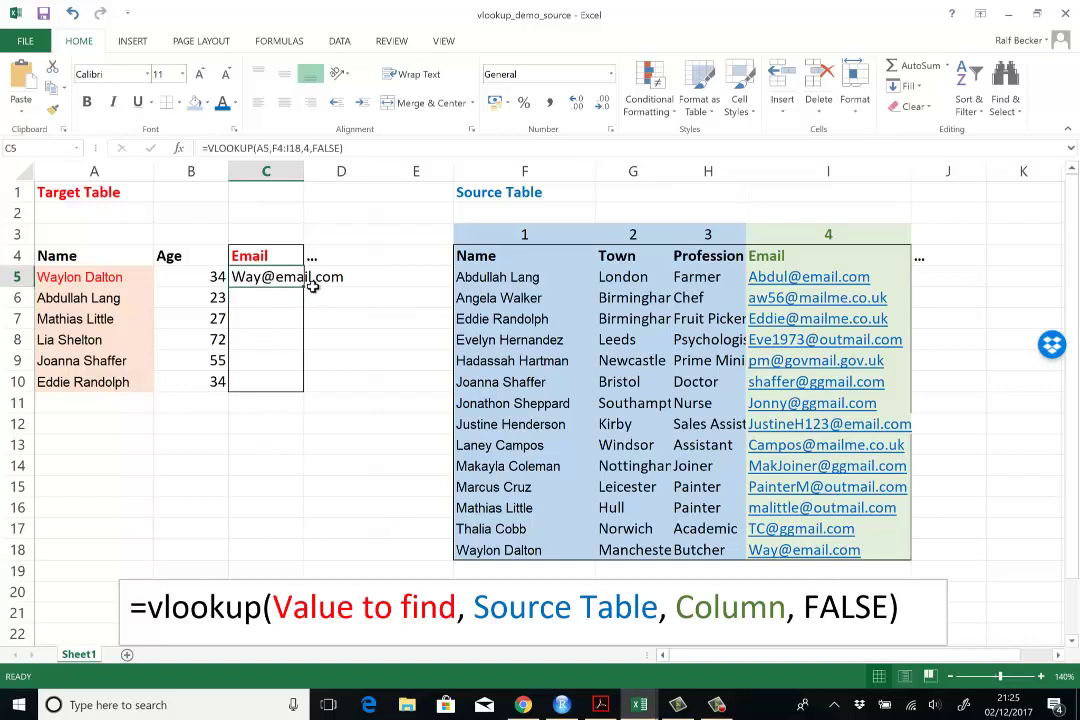
drag(305, 288, 305, 391)
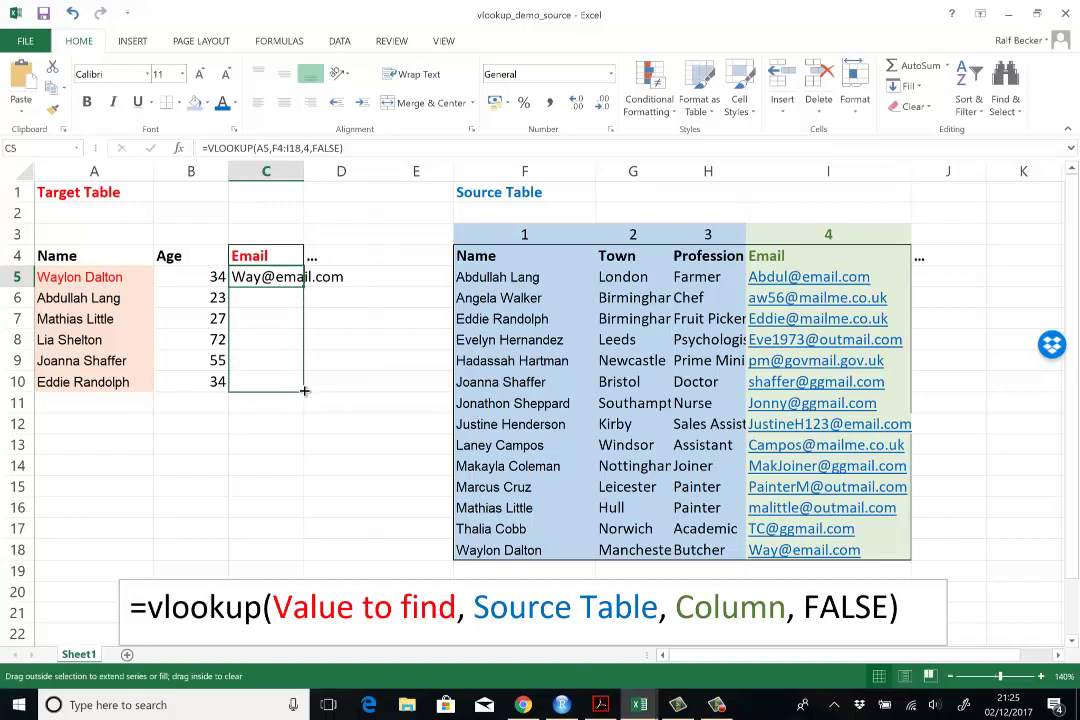
drag(305, 391, 305, 392)
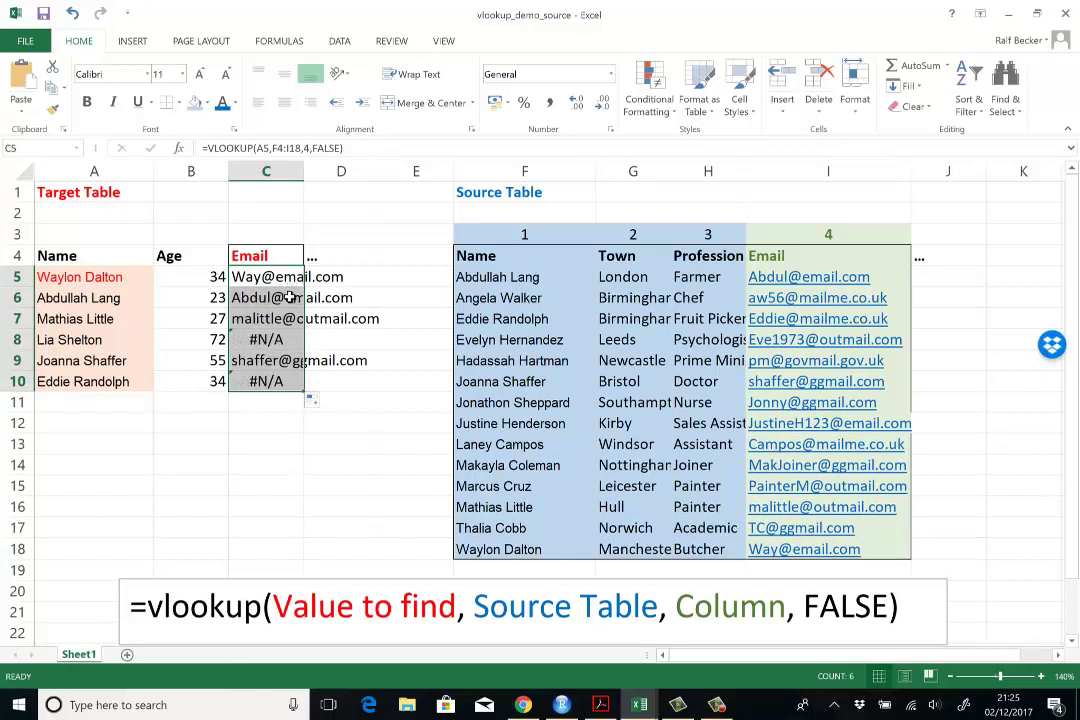
drag(290, 297, 290, 396)
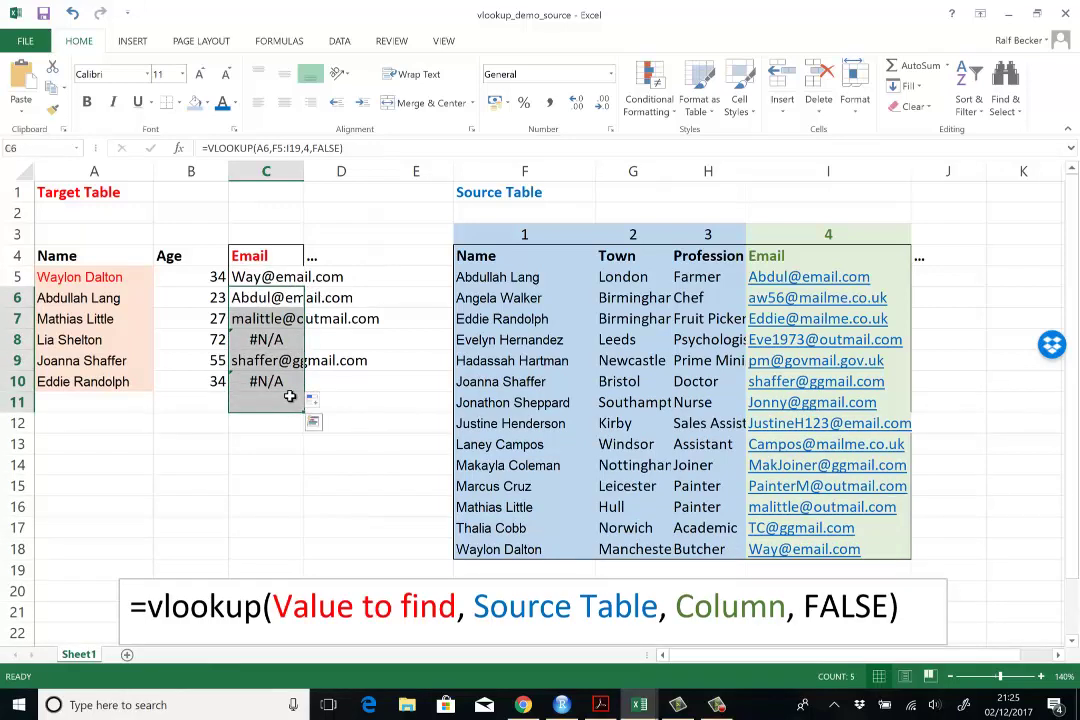
key(Delete)
Step: Fill C5's lookup formula down to C10 again
click(268, 279)
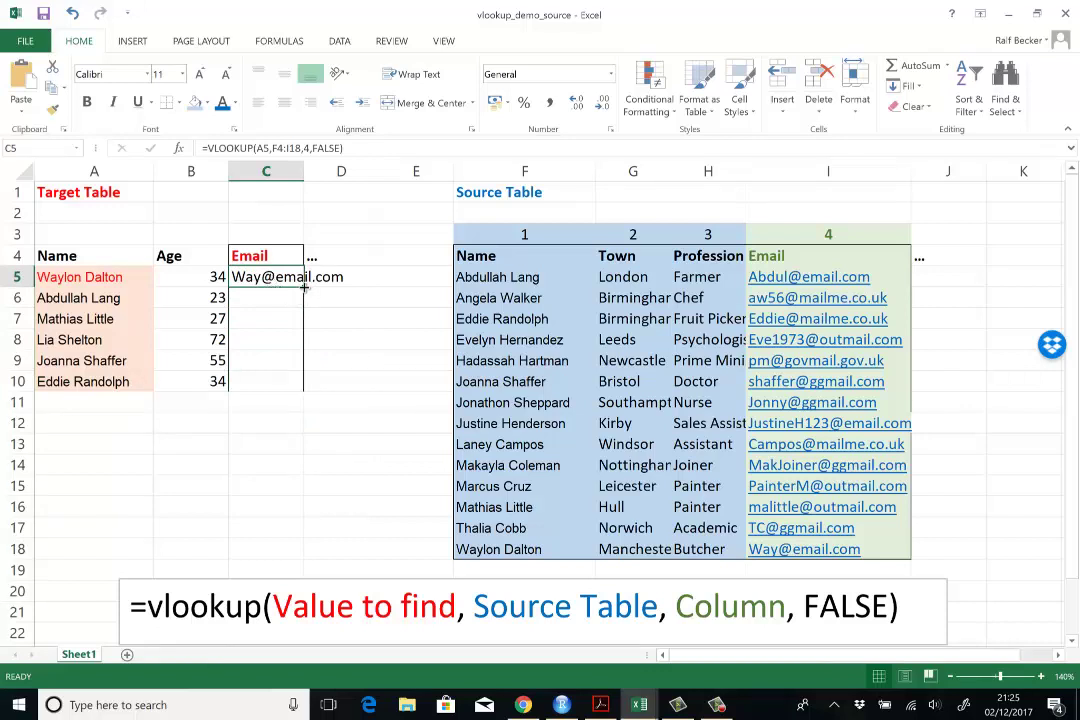
drag(303, 287, 307, 396)
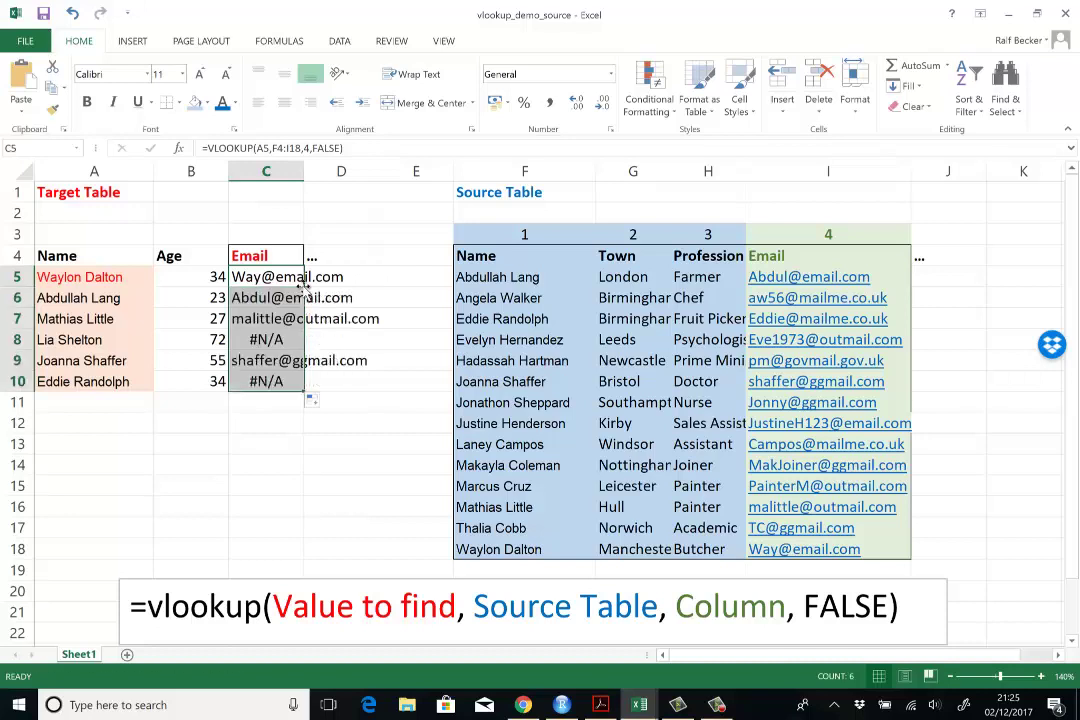
click(289, 505)
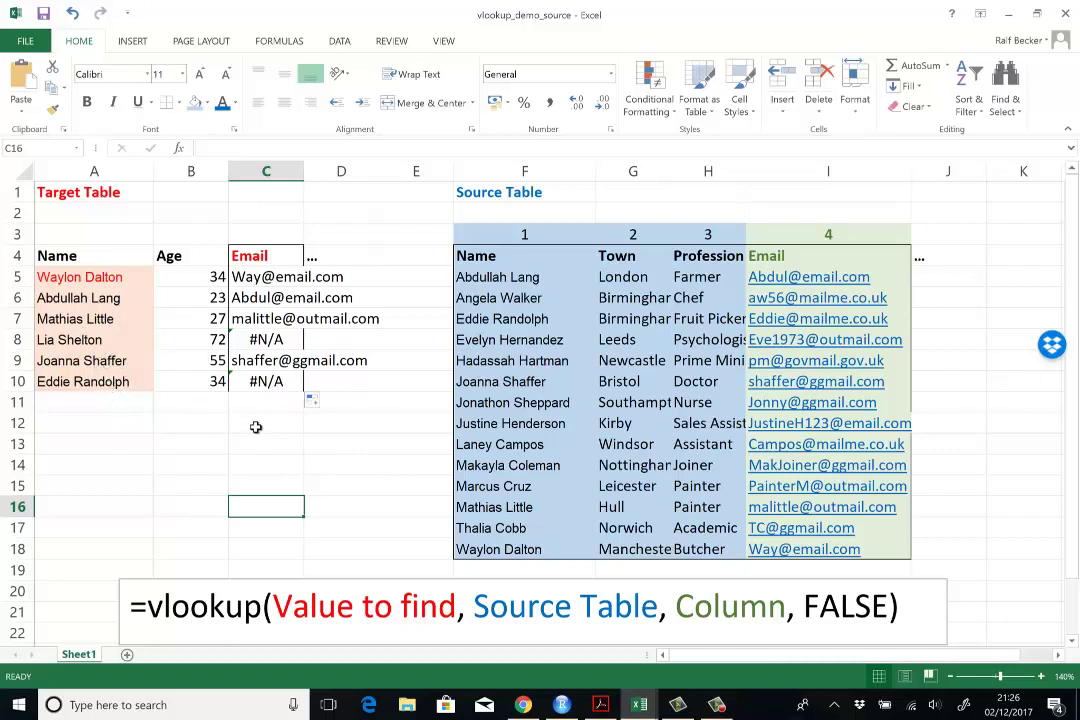
Step: Compare the A8 name behind the first #N/A with a name in the Source Table
click(110, 341)
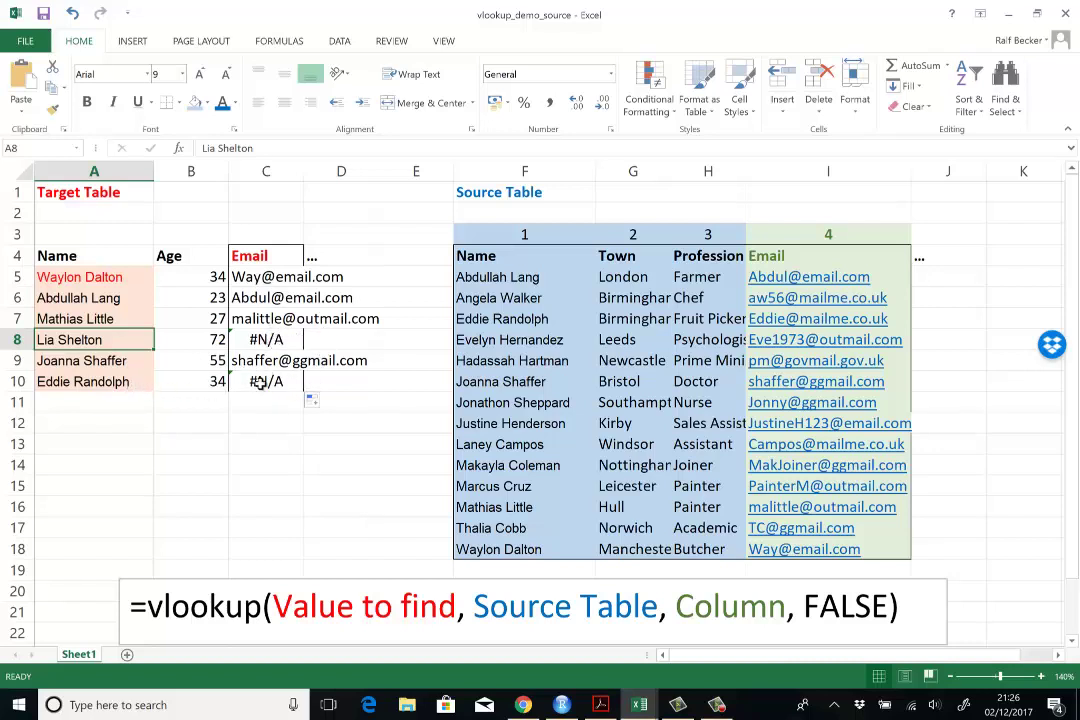
click(511, 318)
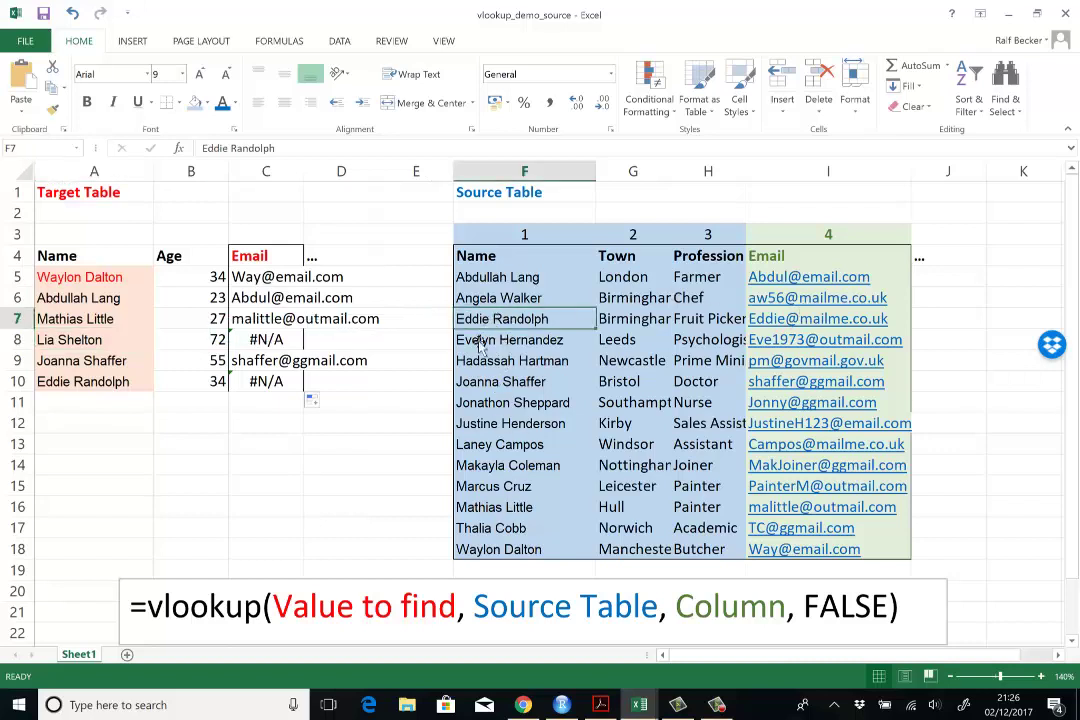
click(263, 446)
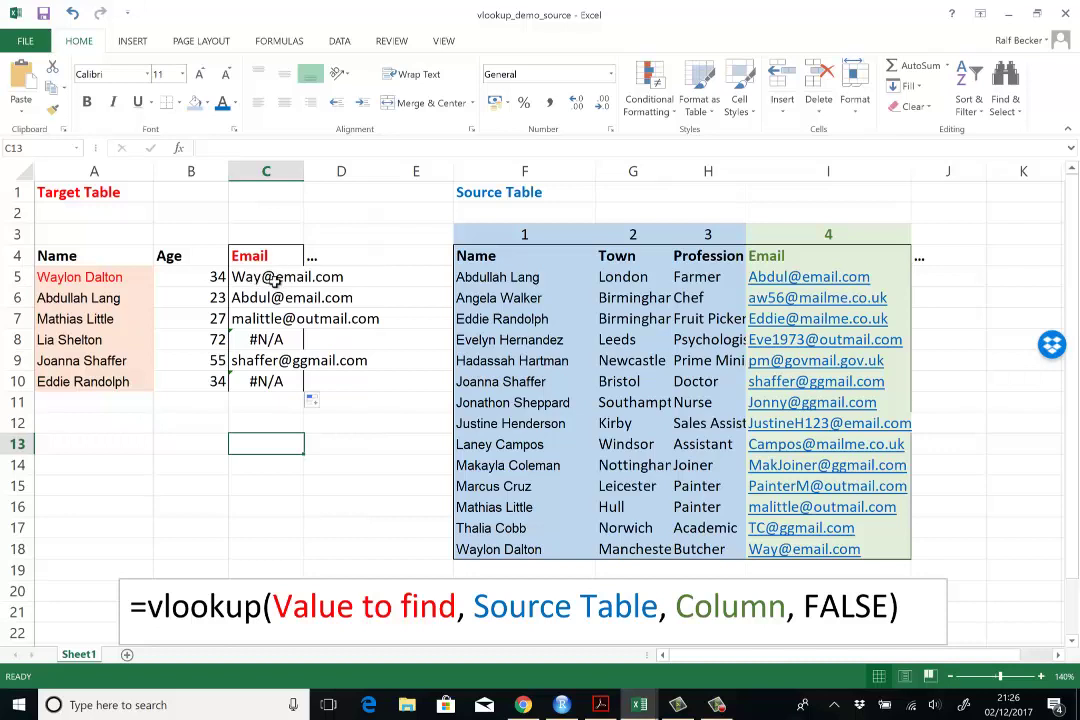
Step: Inspect the formulas in C5, C6 and C7 to see the source range shift to F6:I20
double_click(275, 282)
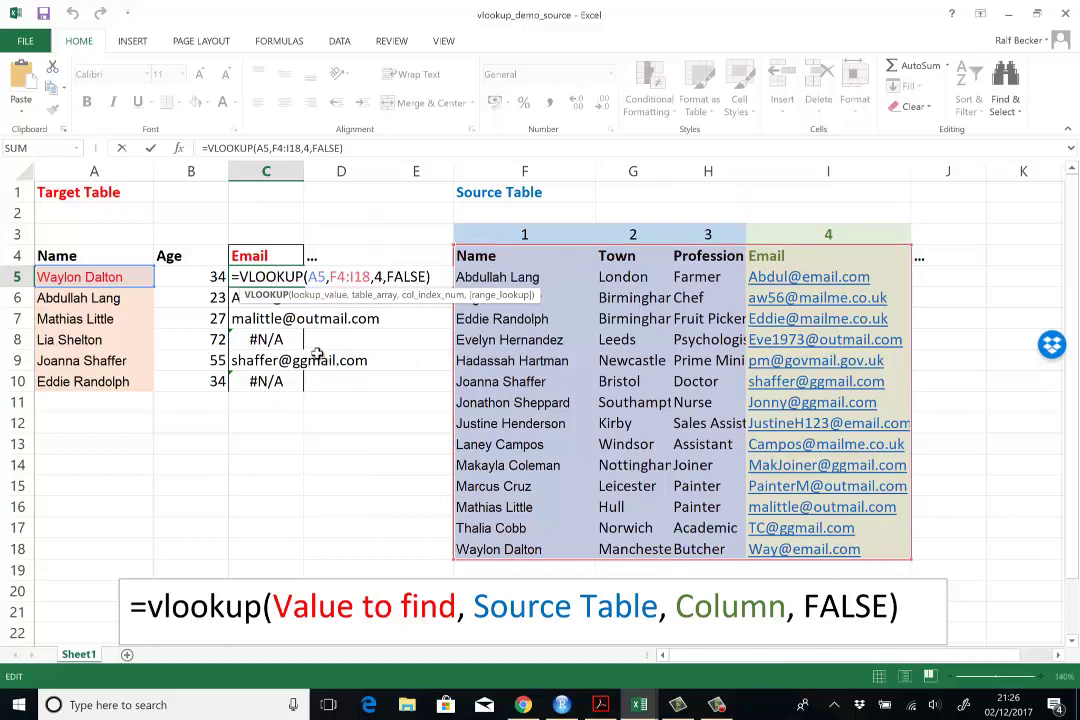
key(Return)
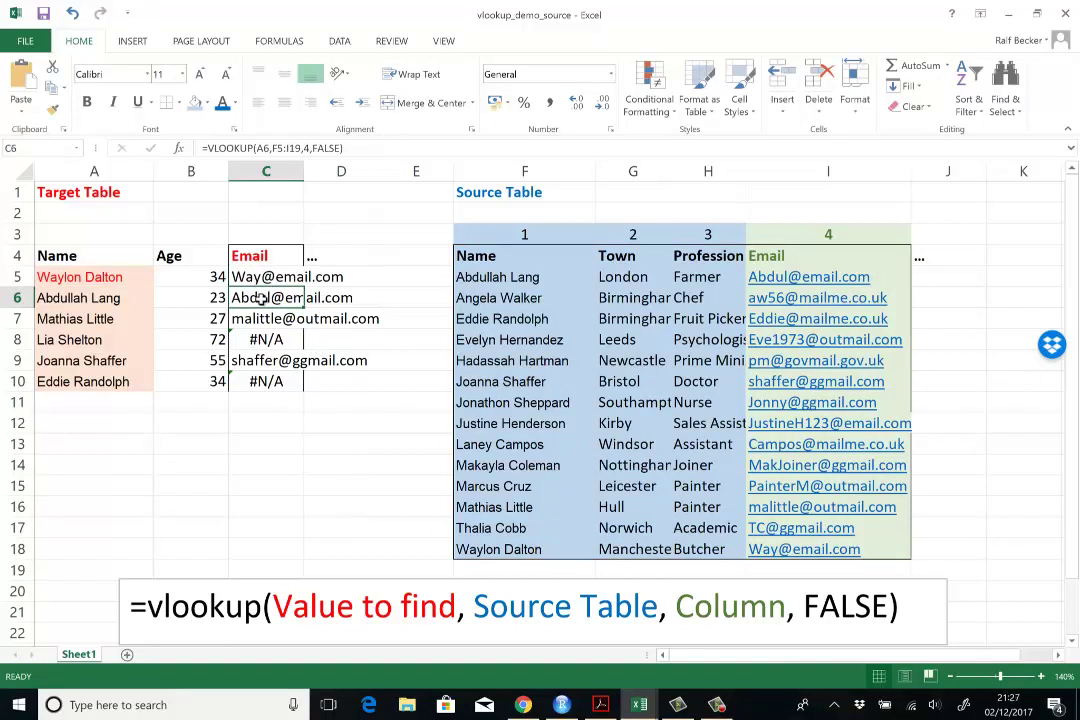
double_click(260, 298)
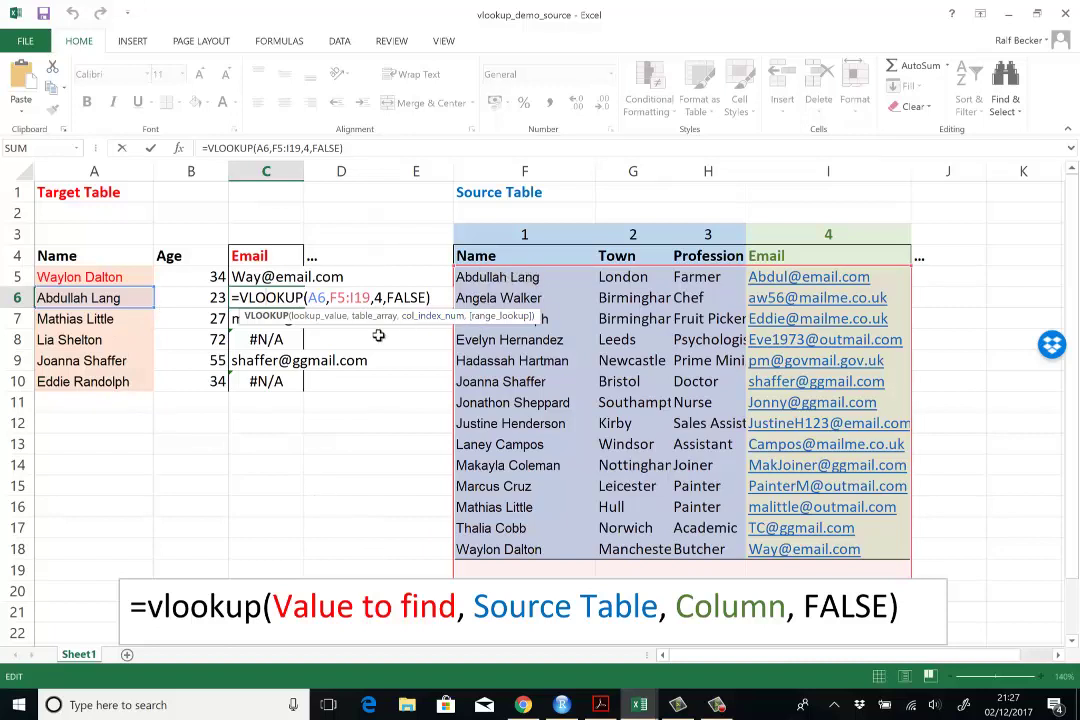
key(ctrl+Return)
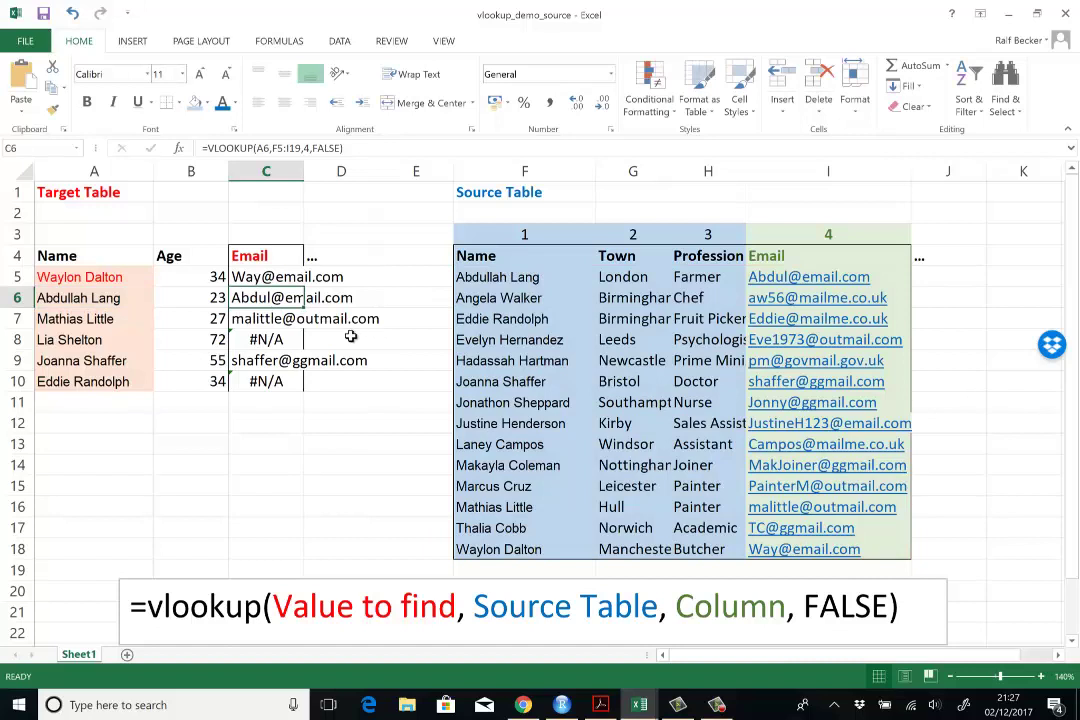
double_click(253, 318)
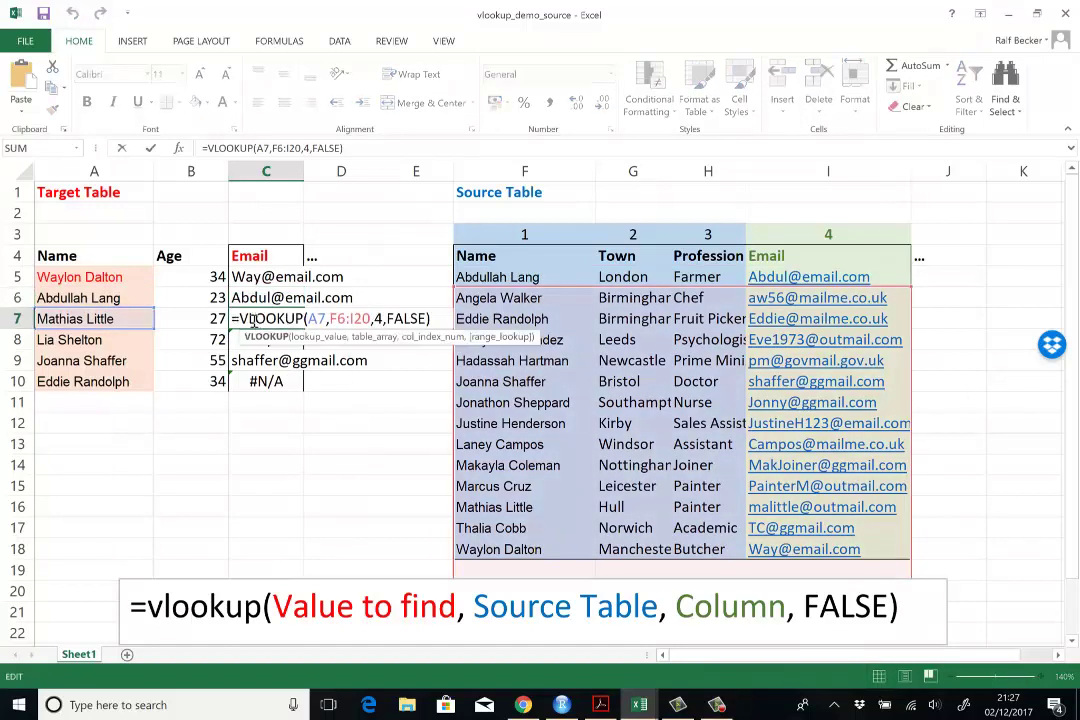
key(ctrl+Return)
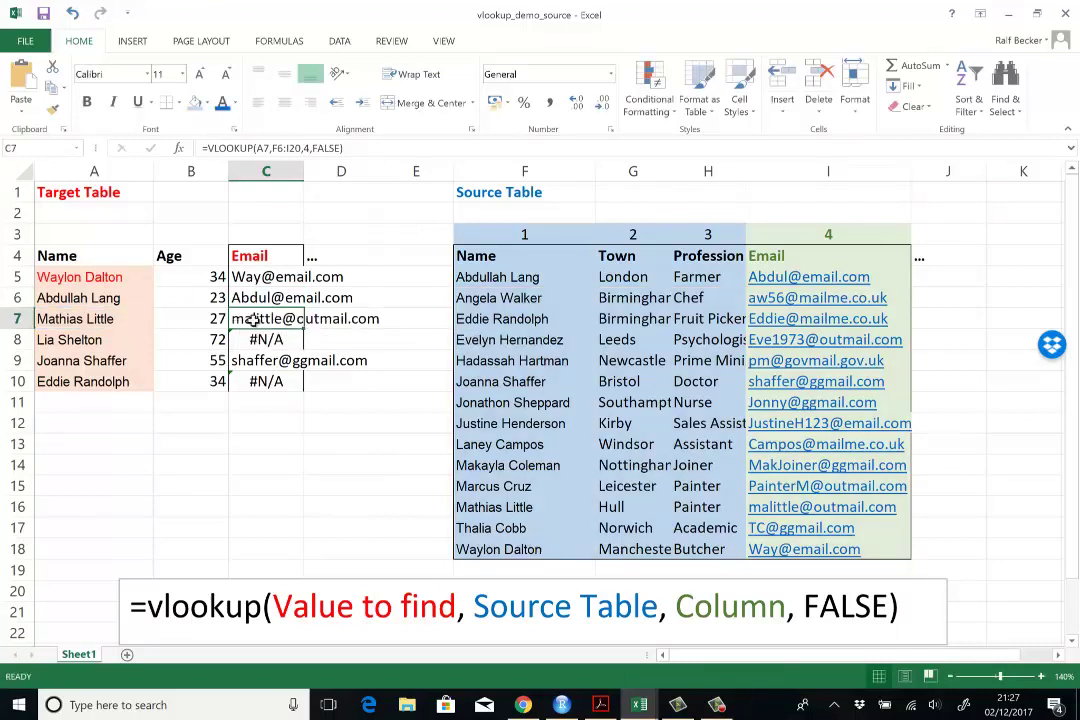
click(295, 279)
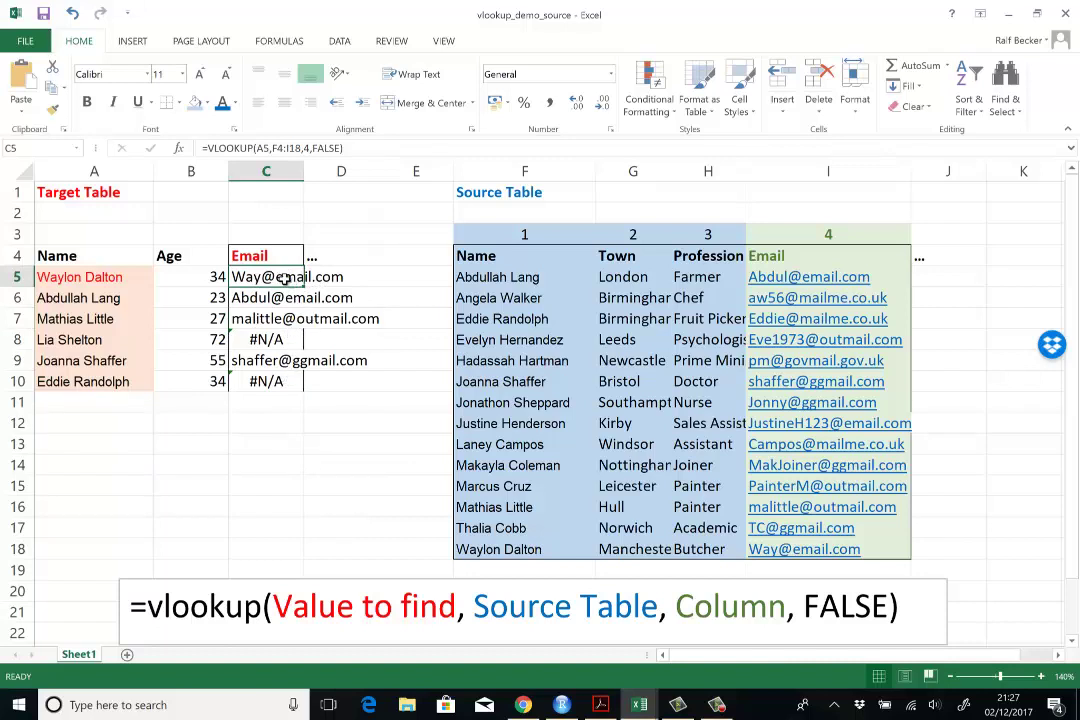
double_click(260, 318)
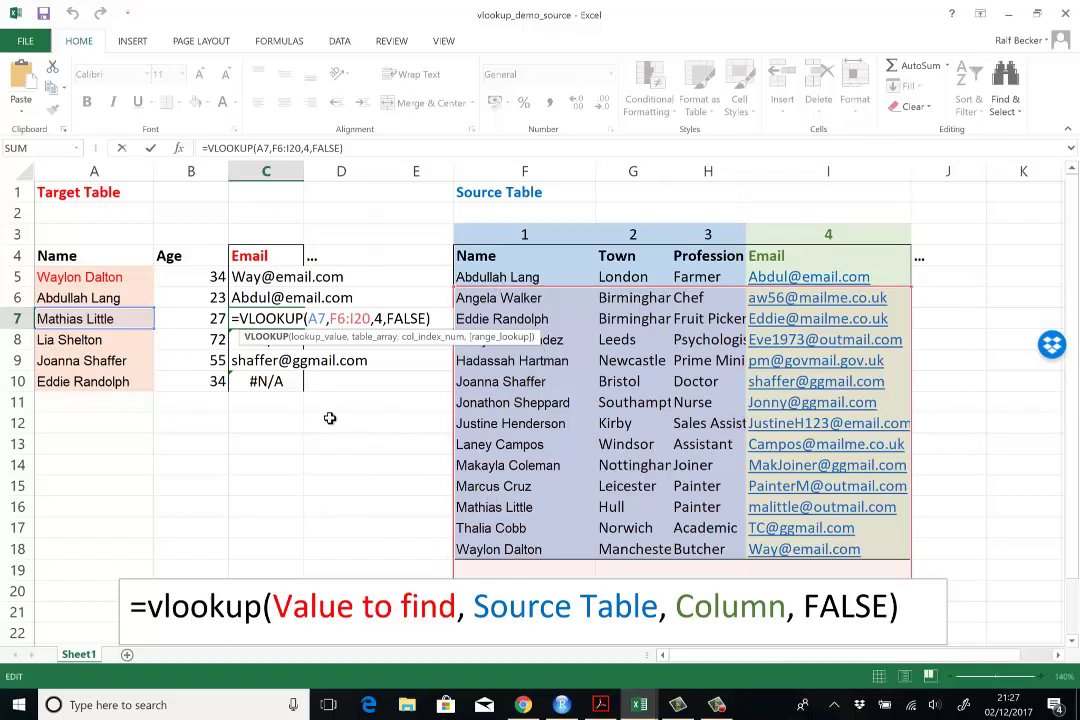
Step: Clear the copied lookup results from C6:C10
key(ctrl+Return)
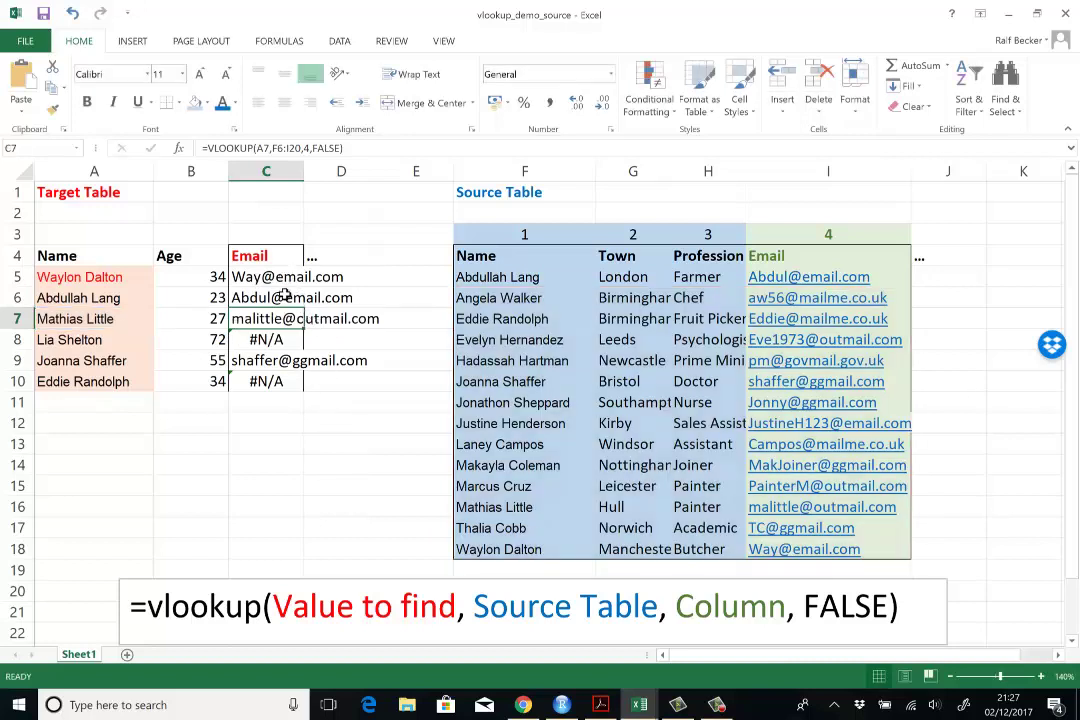
drag(276, 297, 276, 383)
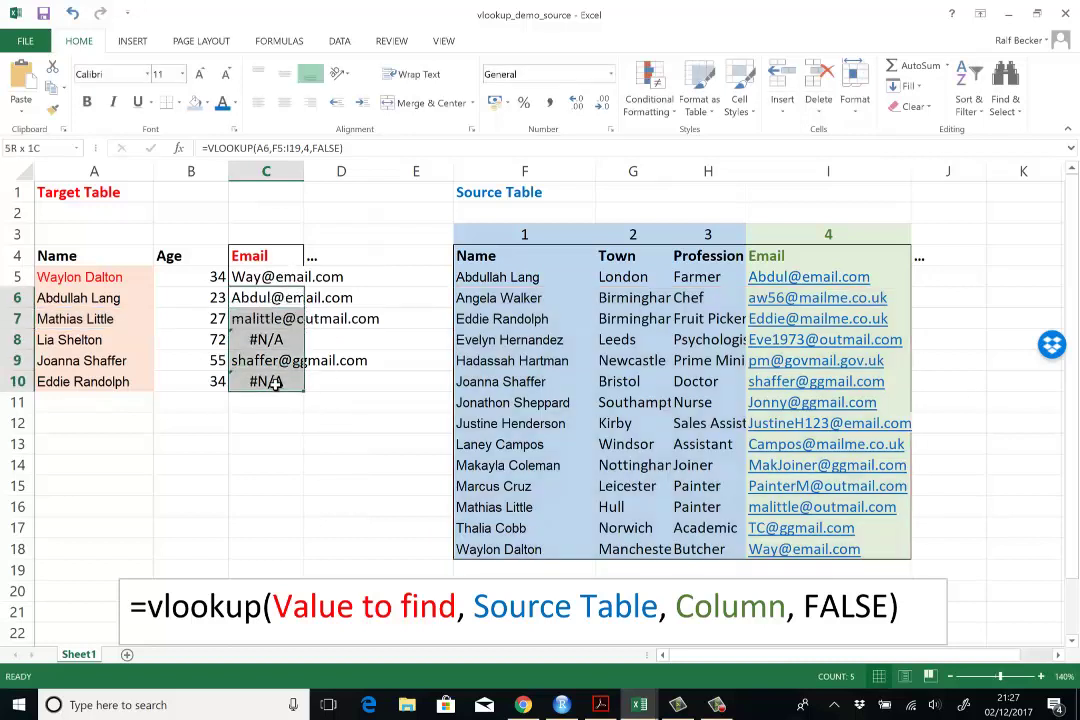
key(ctrl+v)
key(Delete)
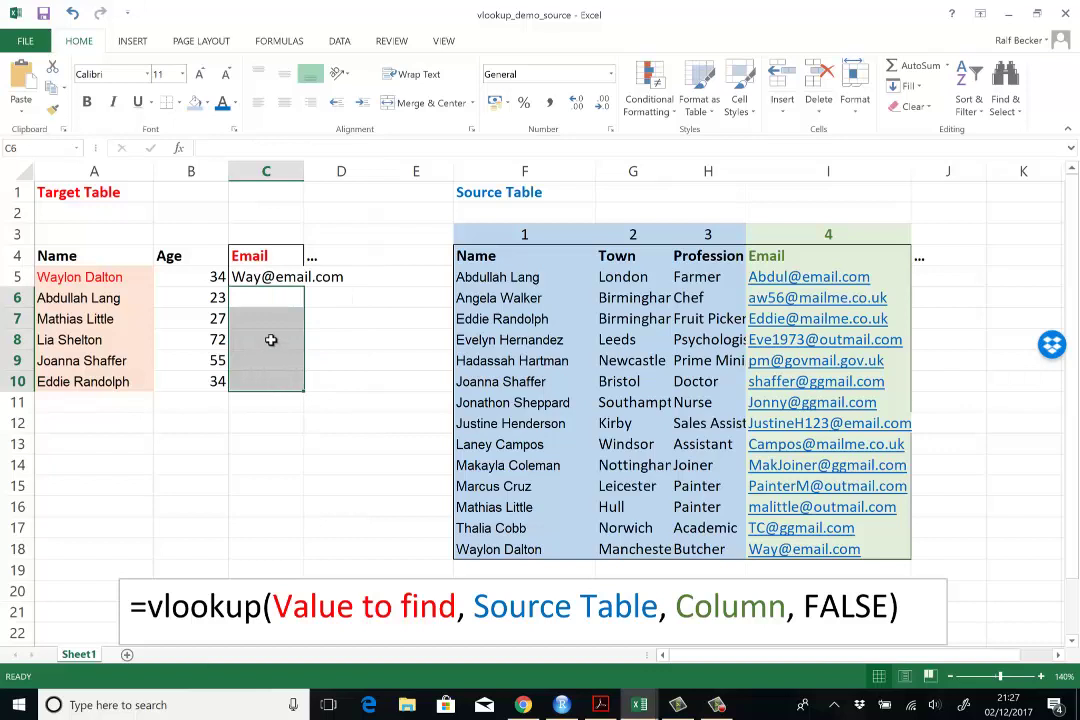
click(340, 316)
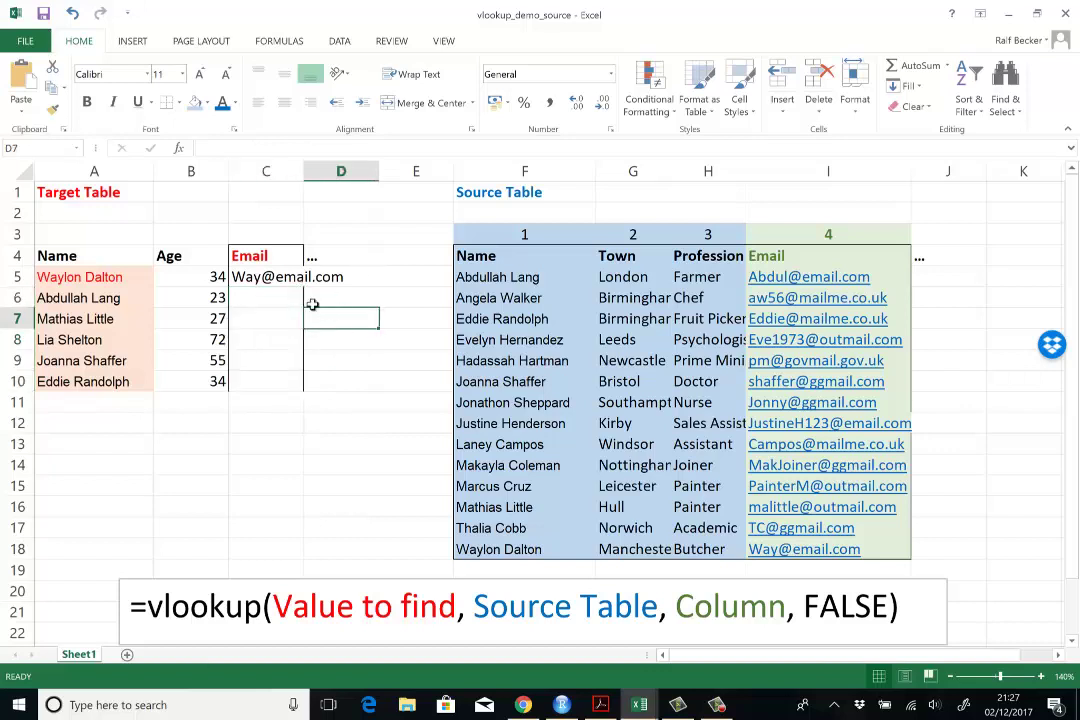
Step: Change C5's source range to the absolute reference $F$4:$I$18
click(262, 278)
key(F2)
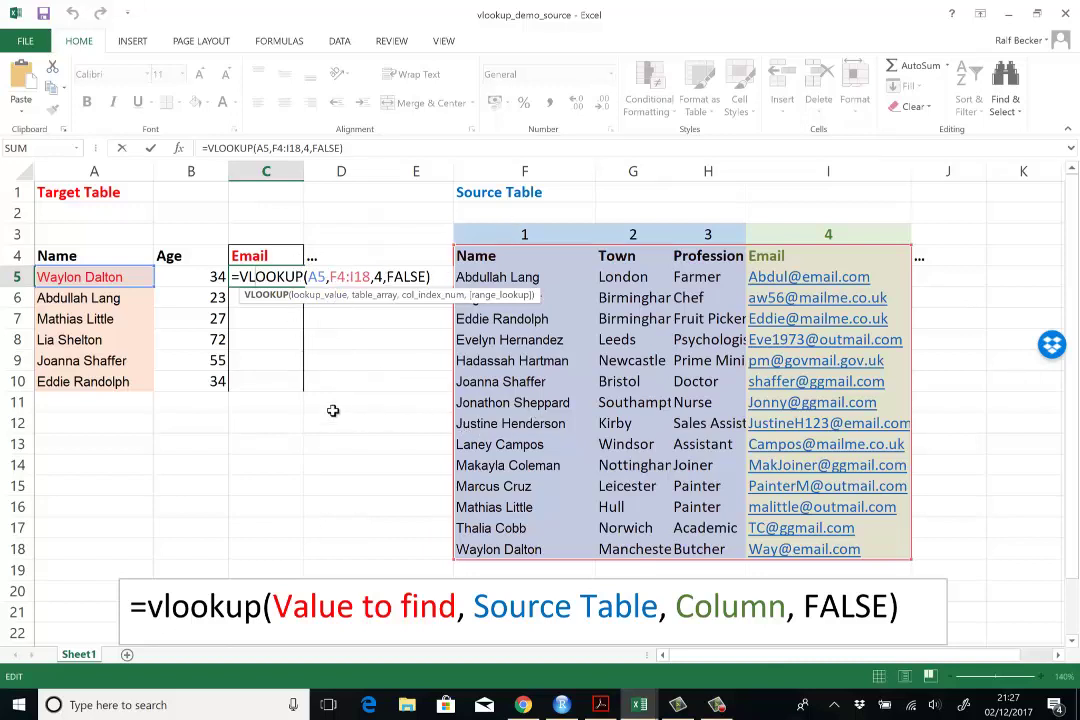
click(330, 277)
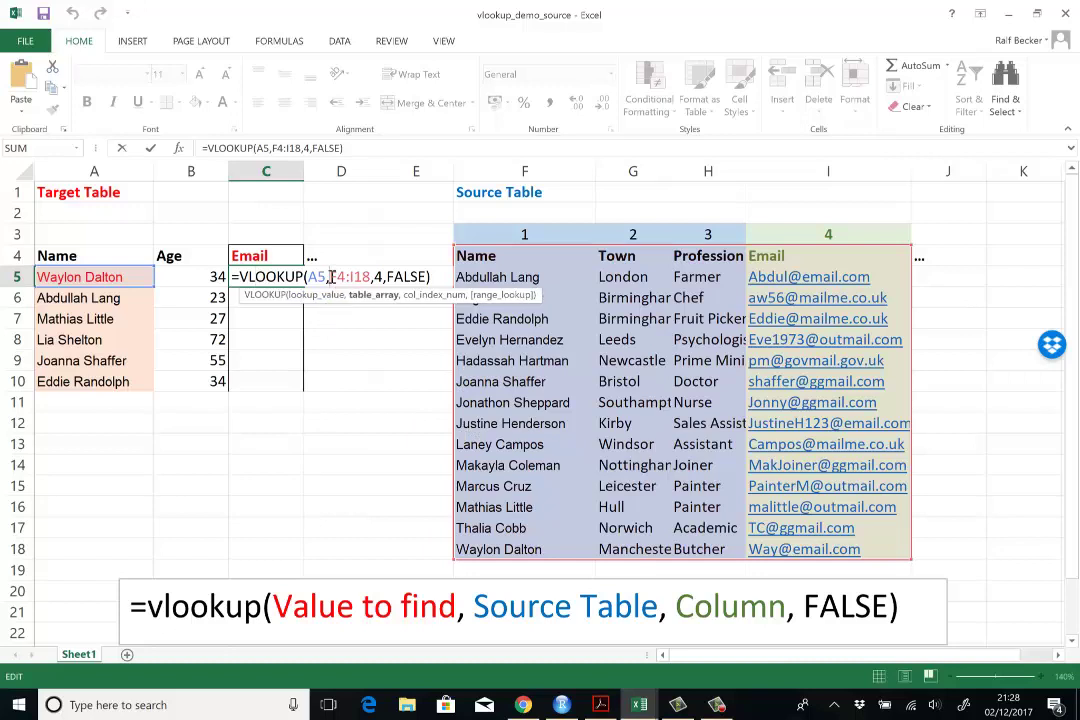
text($)
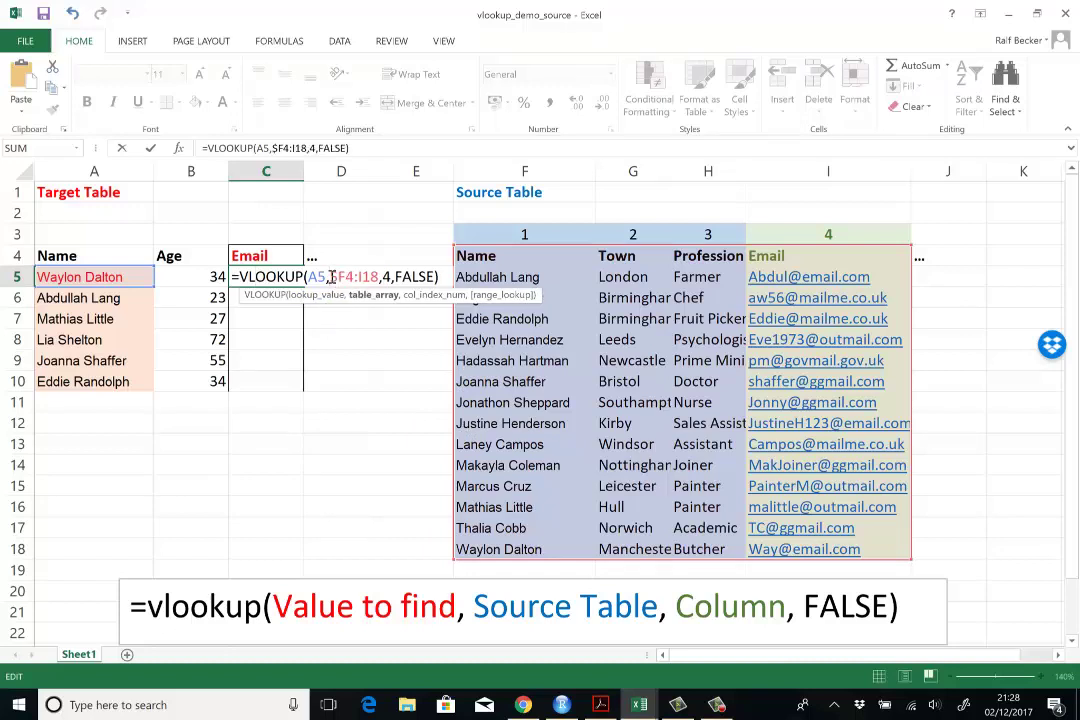
key(Right)
text($F)
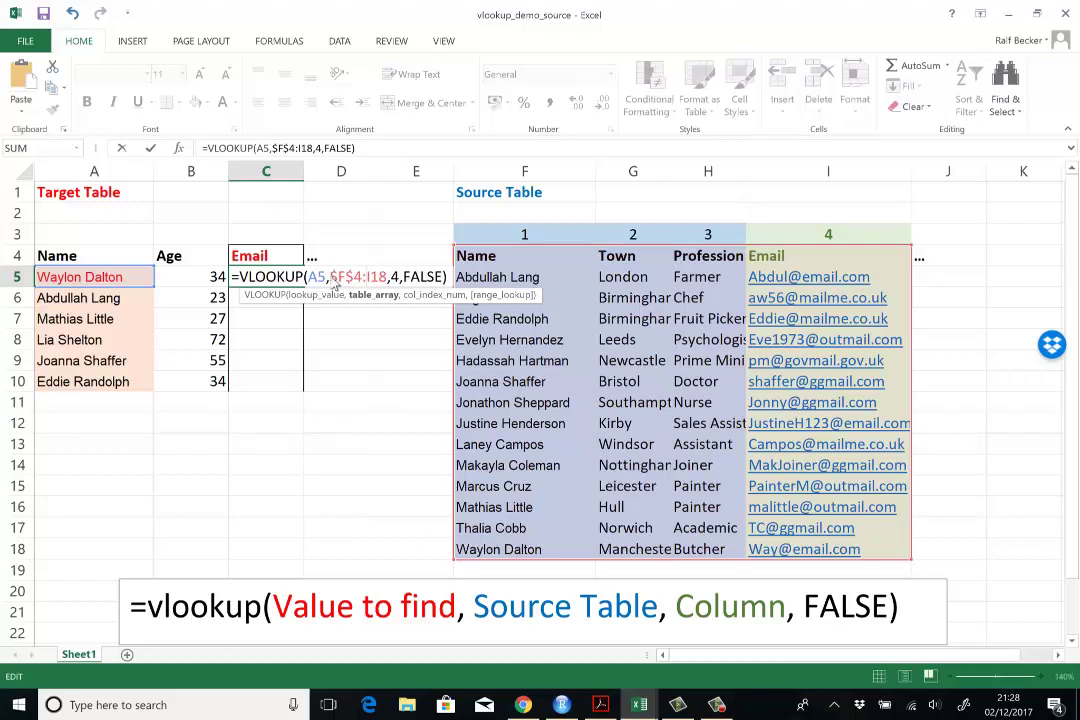
text($)
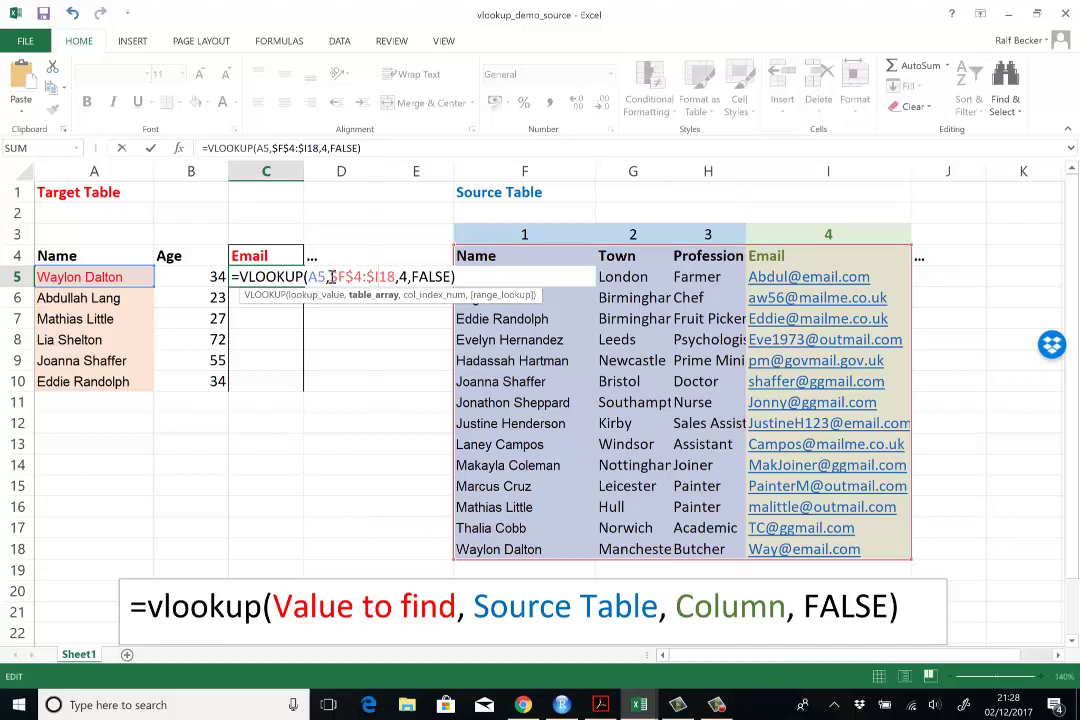
key(Right)
text($)
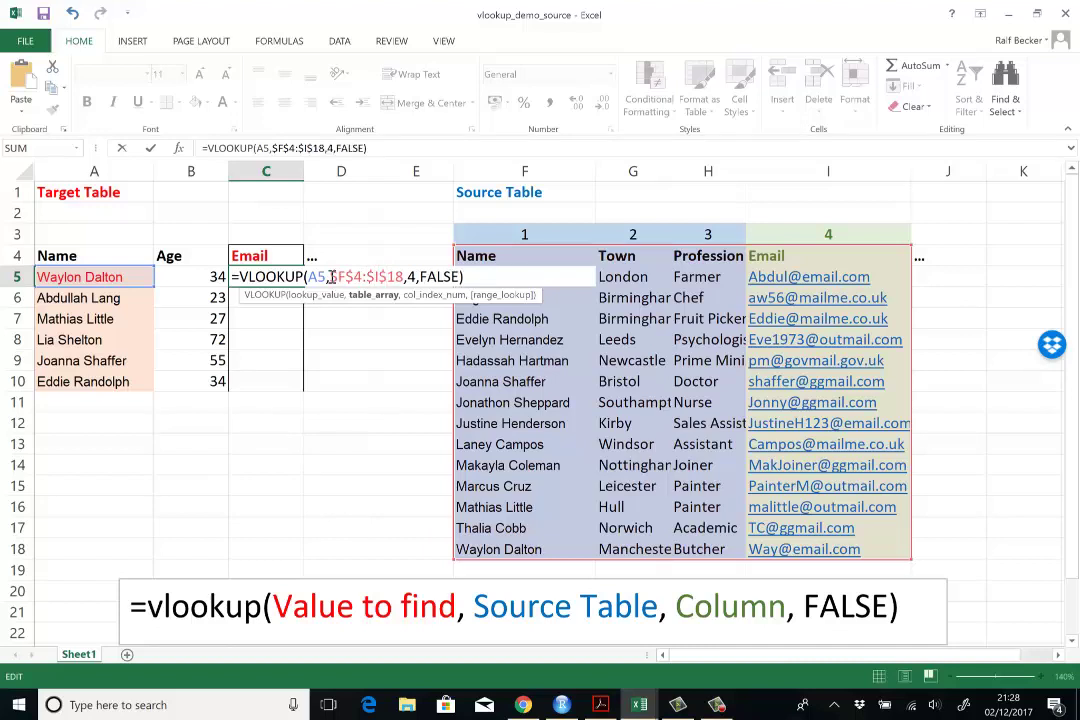
key(Return)
Step: Fill C5's absolute-range lookup formula down through C10
click(288, 278)
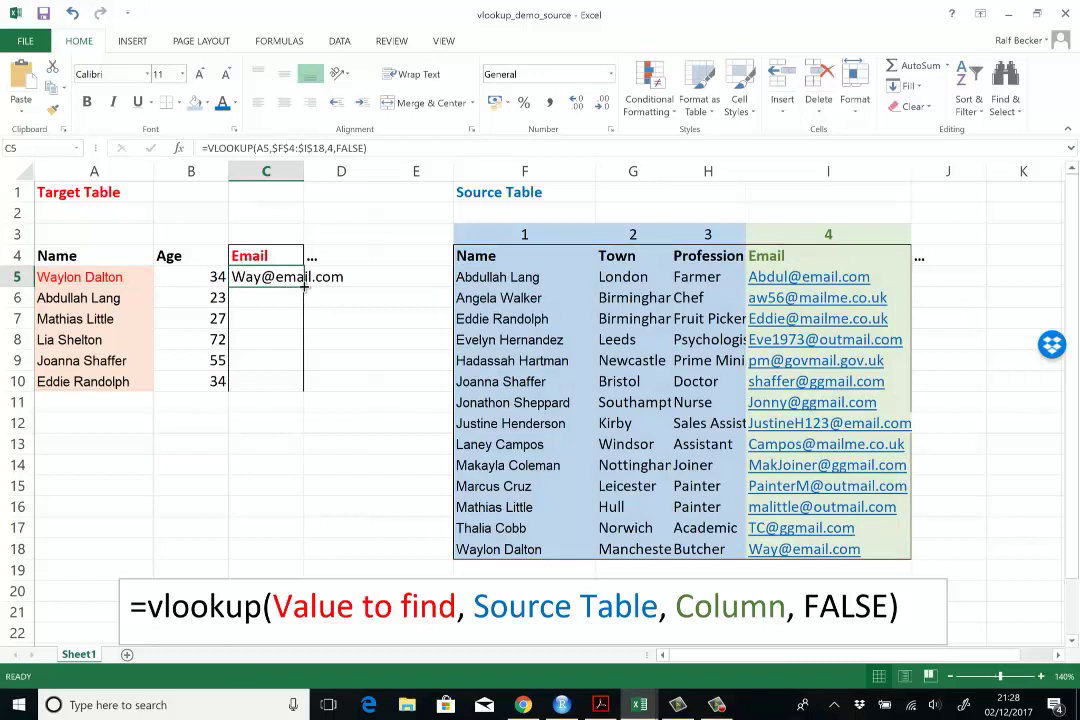
double_click(303, 287)
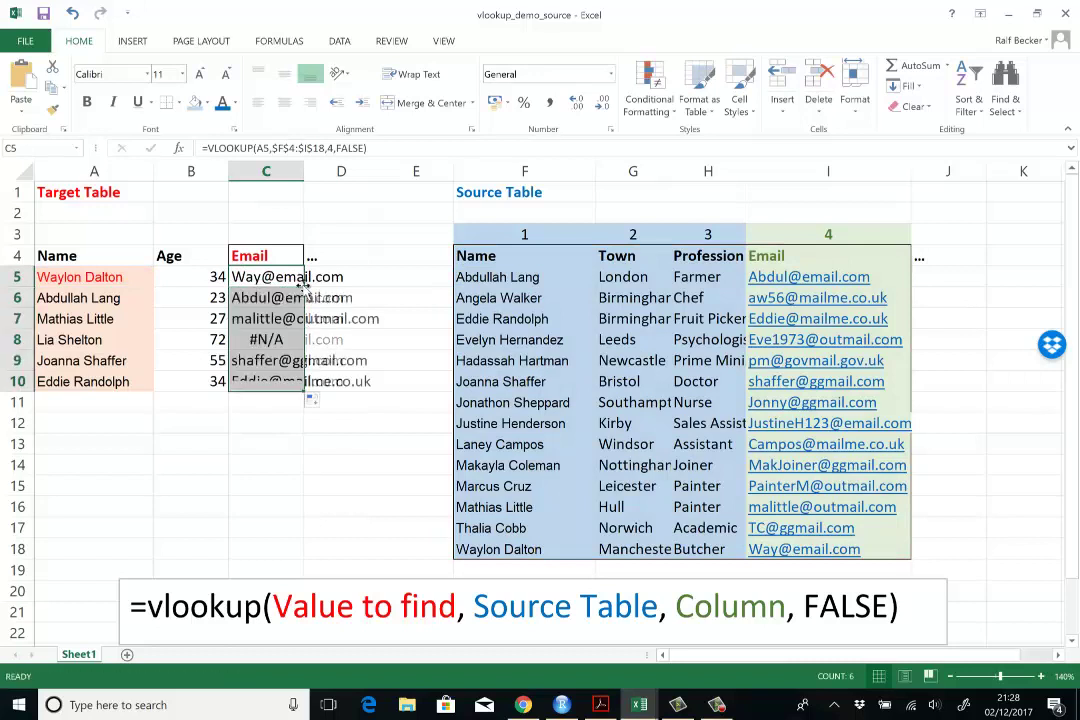
click(284, 462)
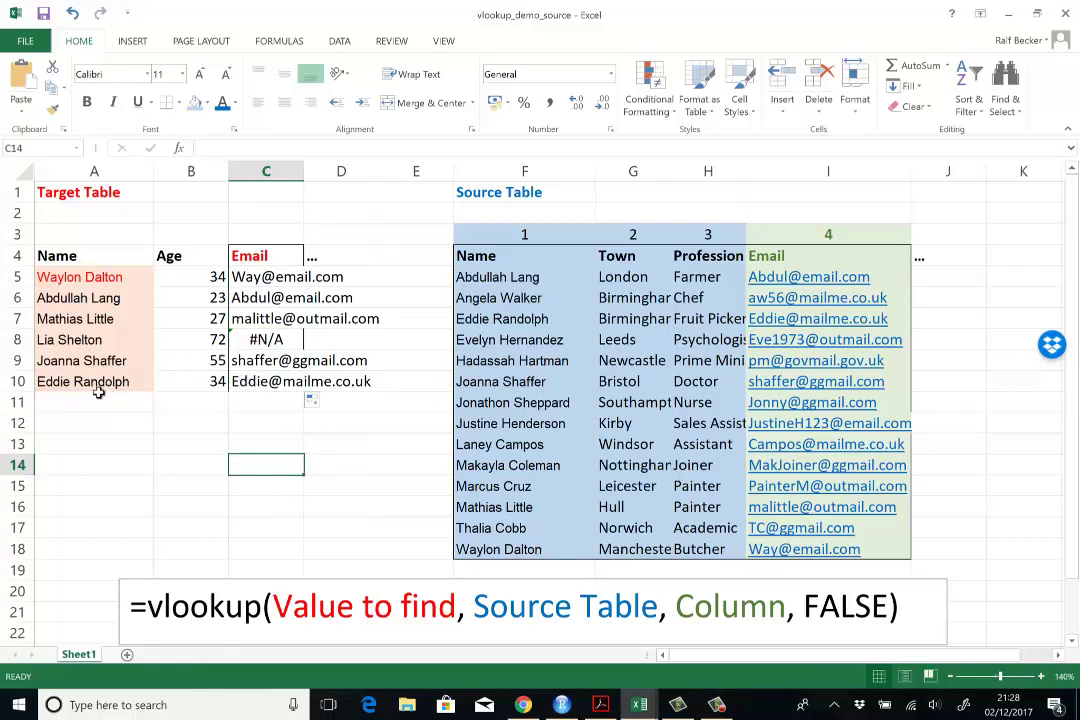
Step: Check that the formulas in C6–C10 keep the fixed $F$4:$I$18 range, including C8's #N/A
double_click(243, 298)
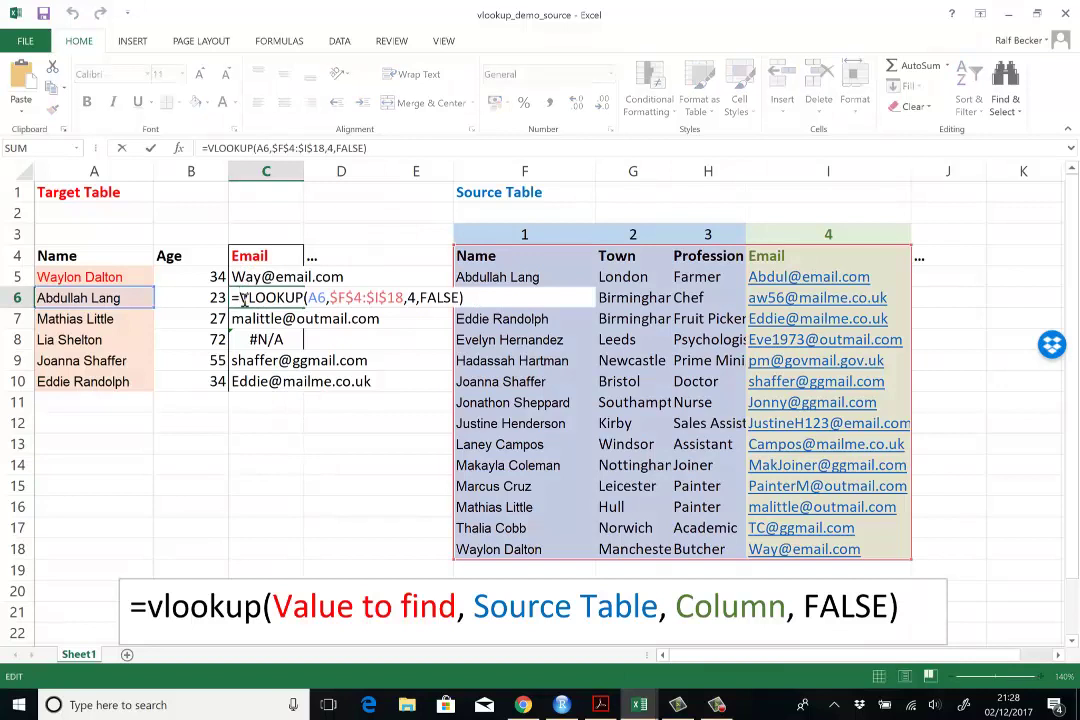
key(Escape)
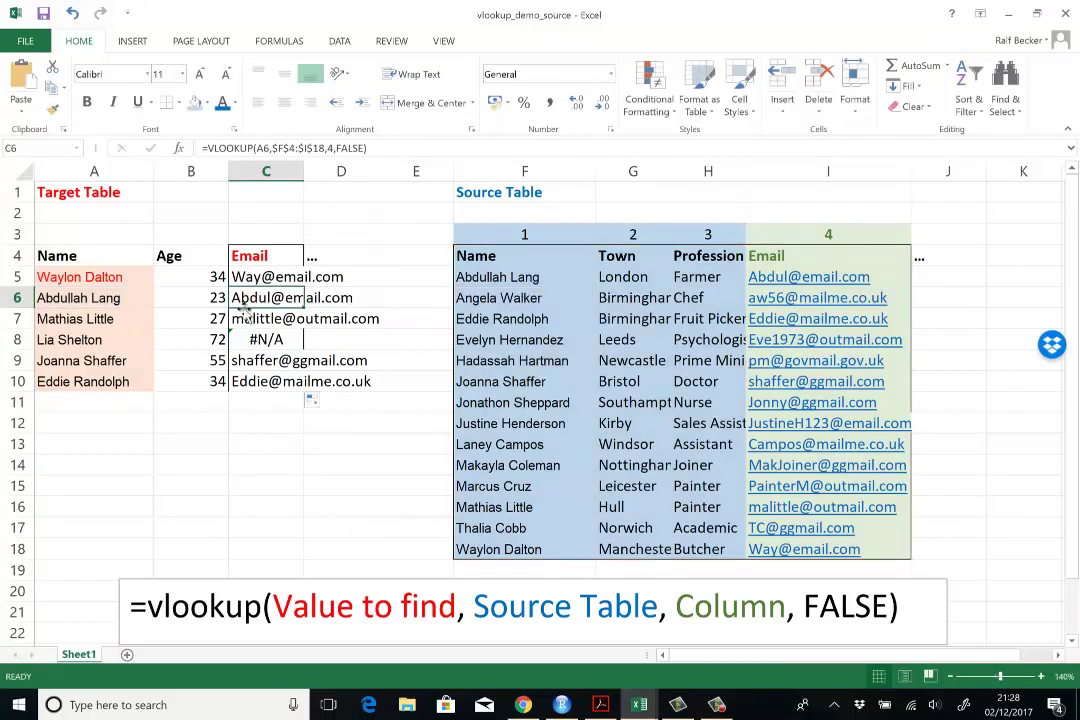
double_click(243, 318)
key(Escape)
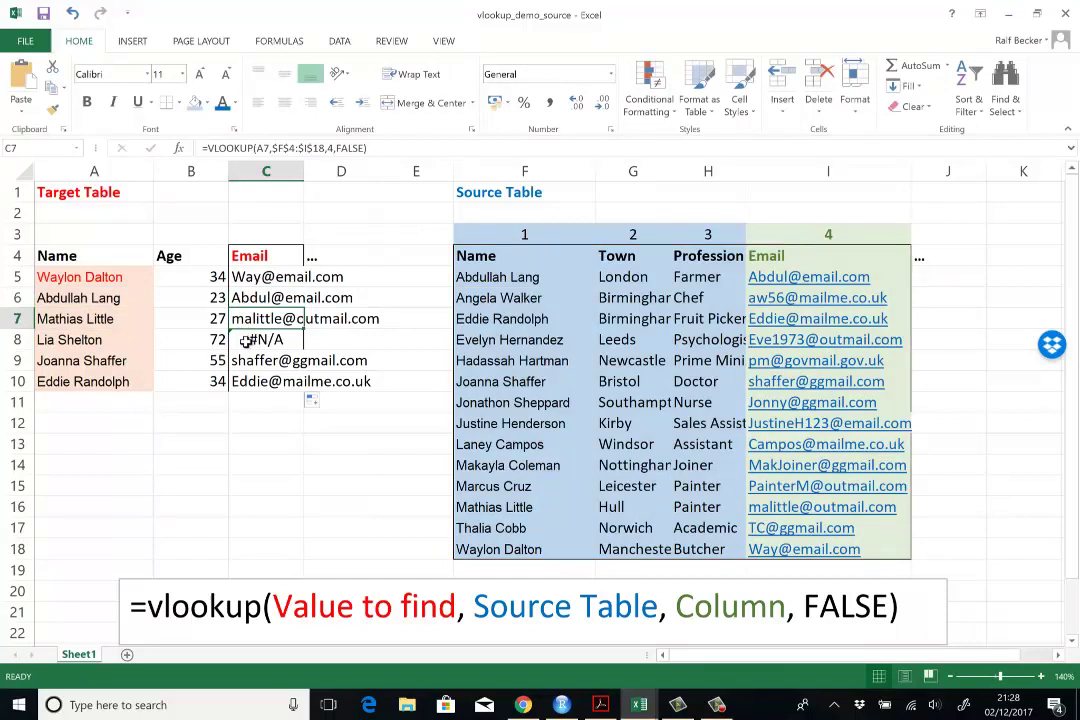
double_click(245, 340)
key(Escape)
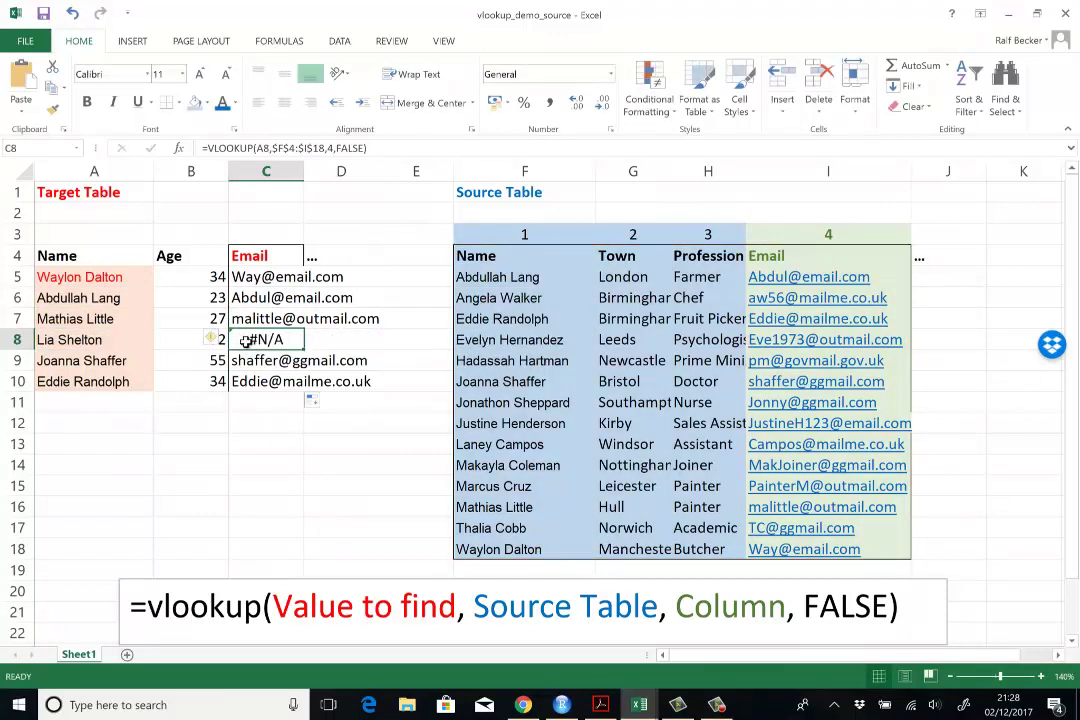
double_click(245, 360)
key(Escape)
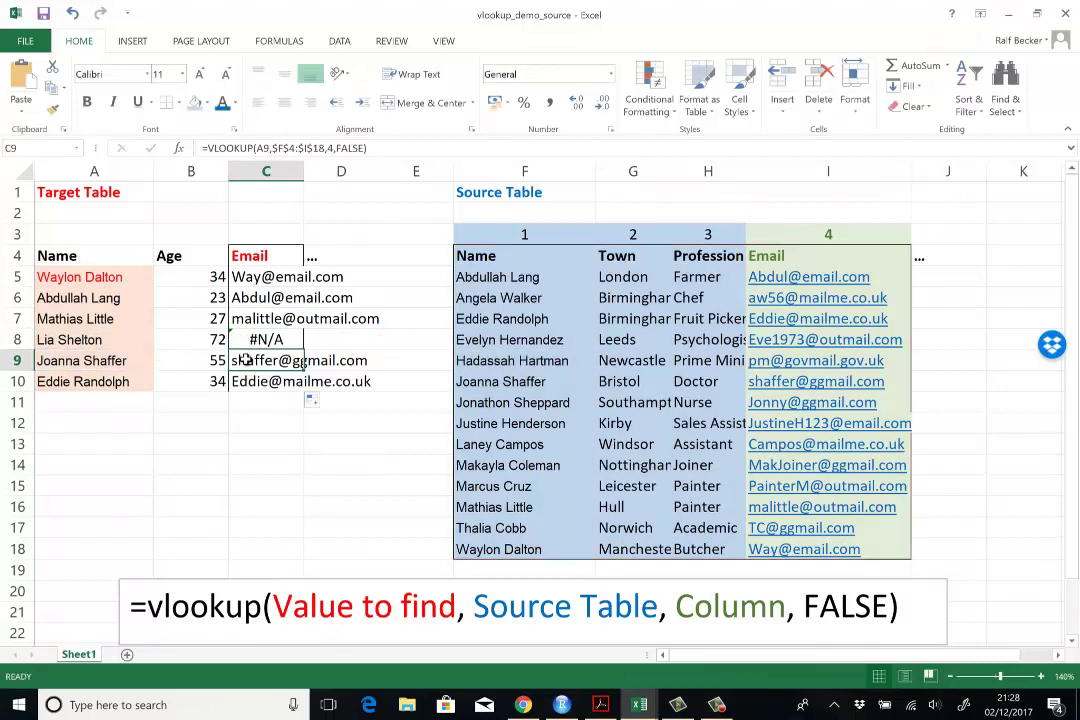
double_click(245, 381)
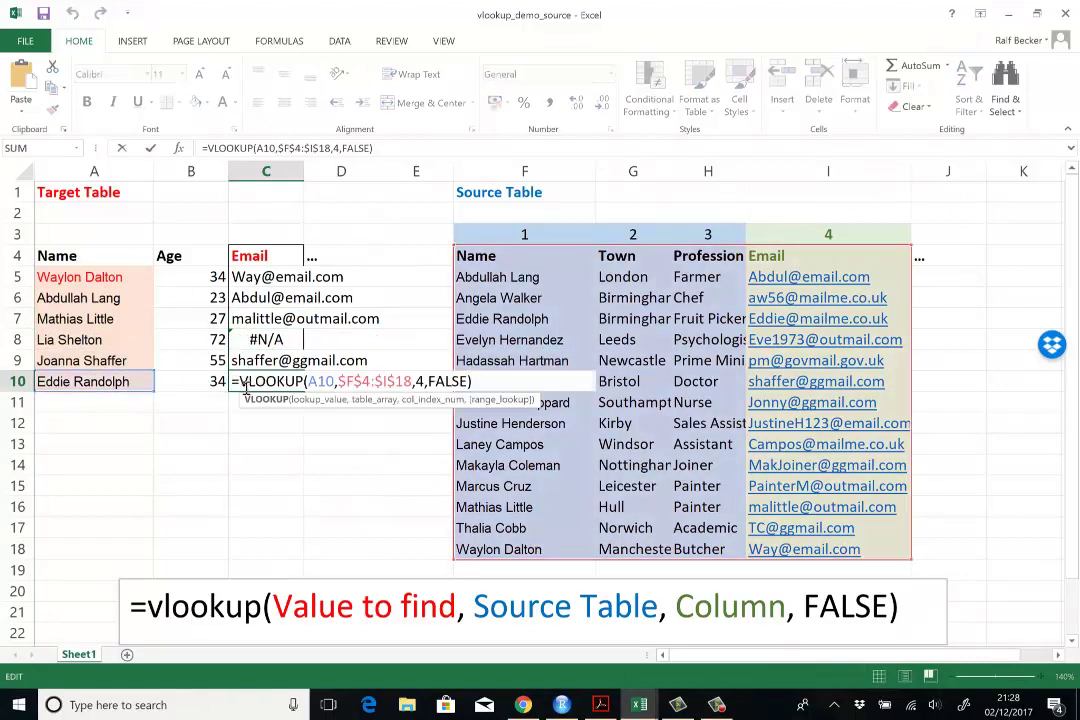
key(Escape)
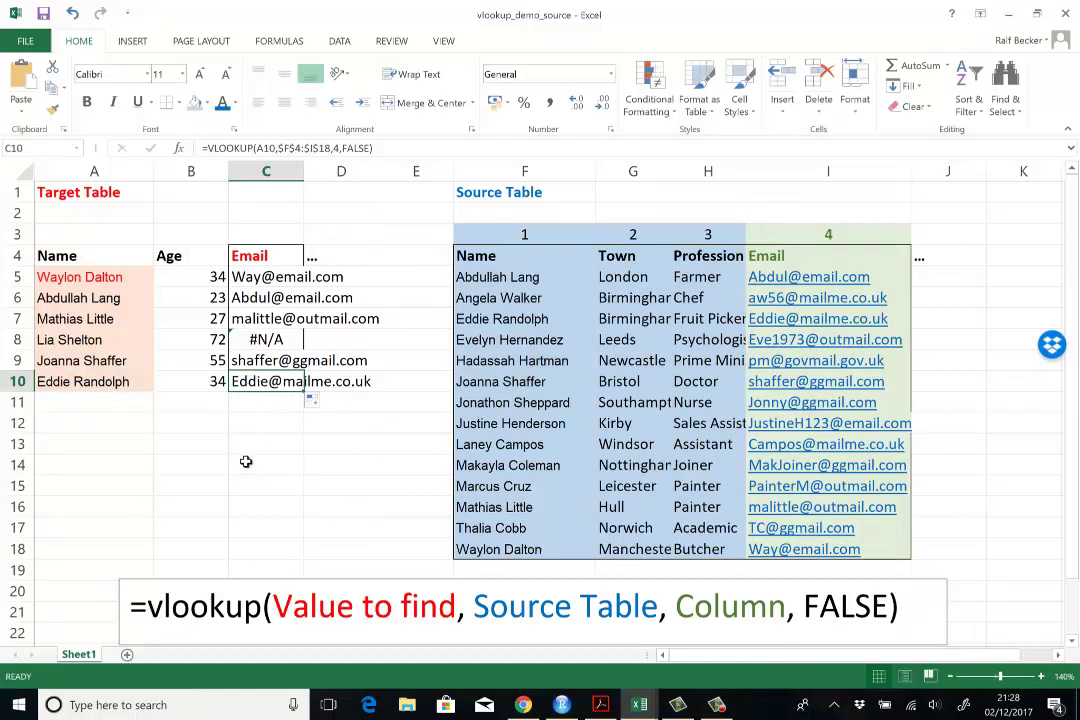